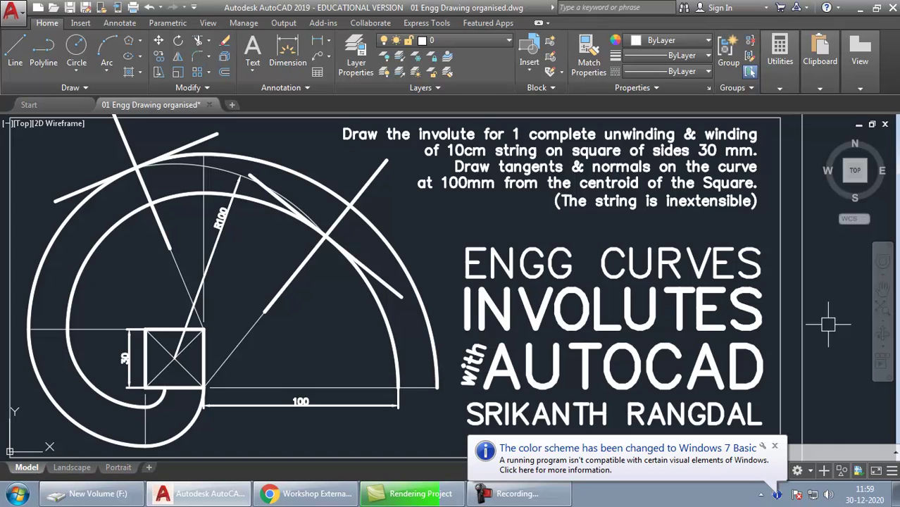
Minimize the involute title drawing to reveal the Windows desktop
key("super+d")
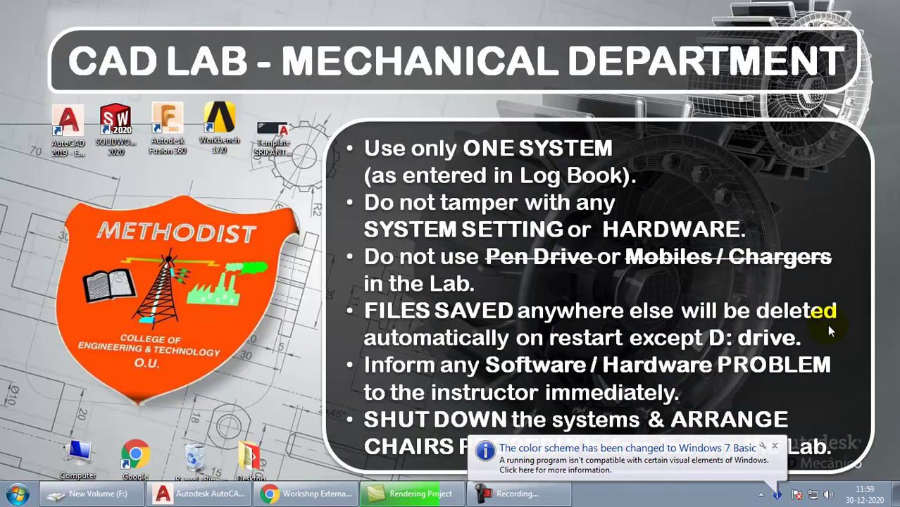
Open a new Drawing6 from the desktop Template shortcut
left_click(271, 137)
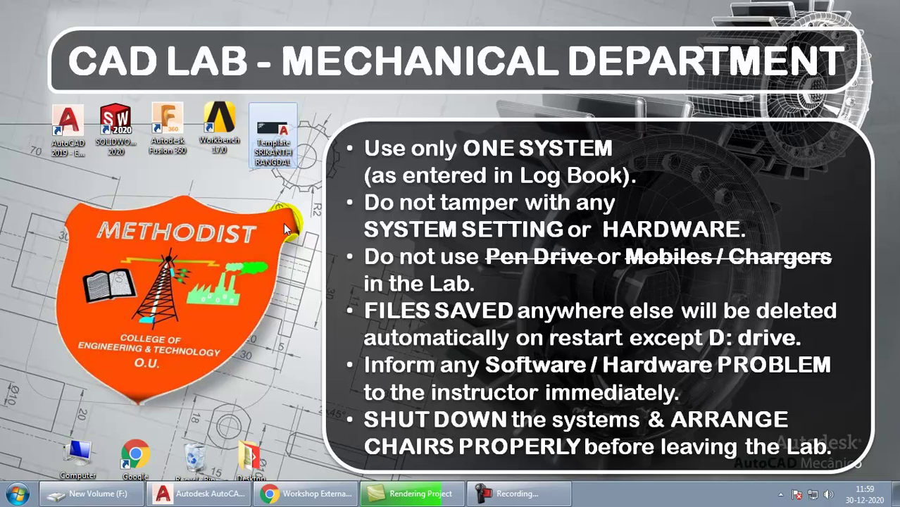
double_click(277, 138)
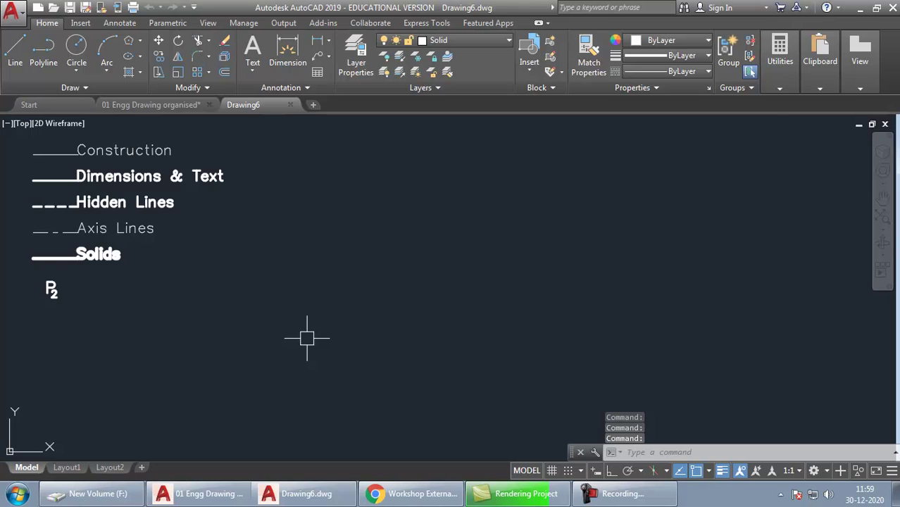
Copy the problem statement paragraph from the 01 Engg Drawing organised drawing
key("ctrl+Tab")
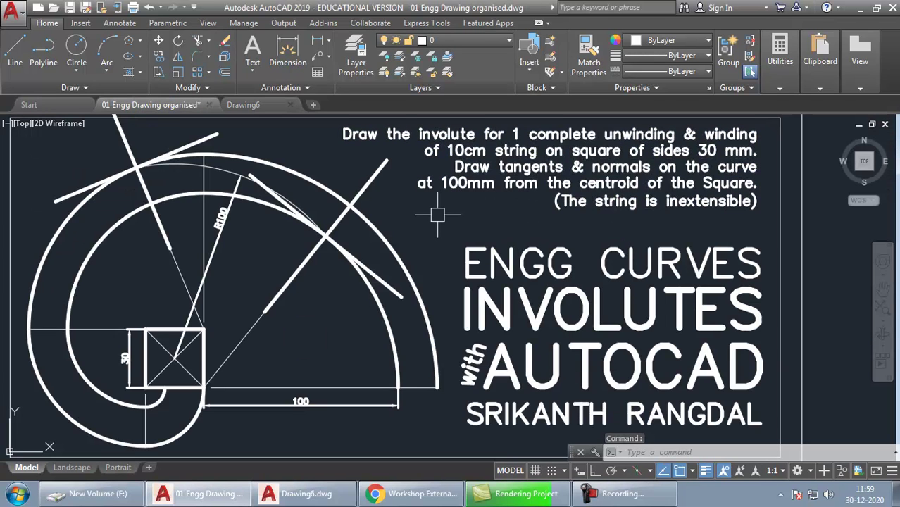
left_click(573, 155)
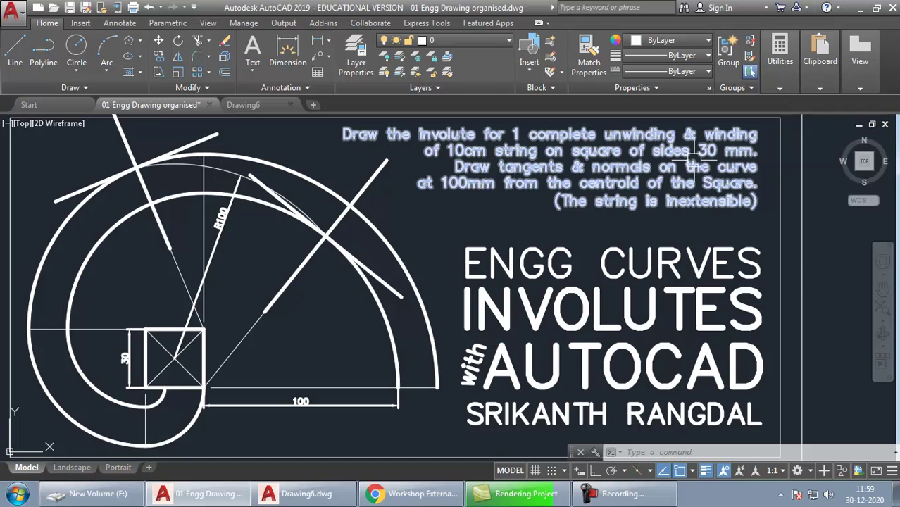
key("Escape")
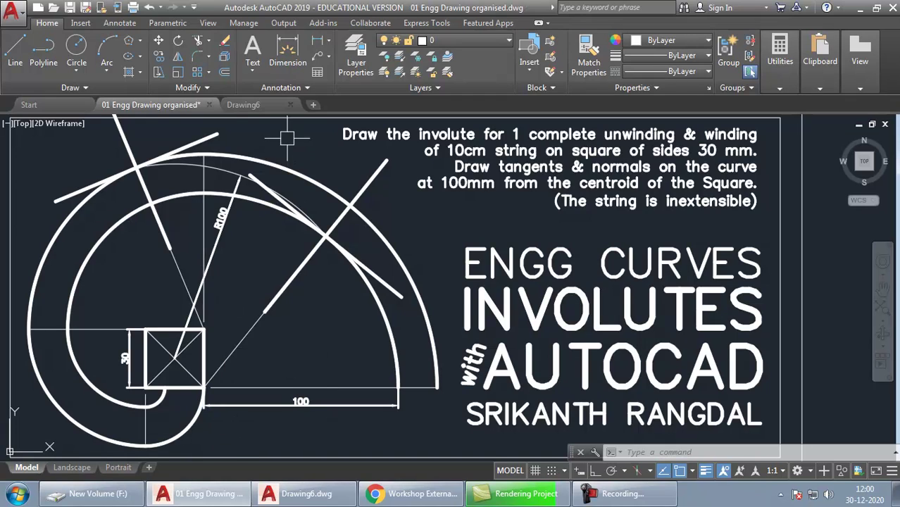
Back in Drawing6, turn on Ortho and start a 4-sided POLYGON placed by edge
left_click(265, 109)
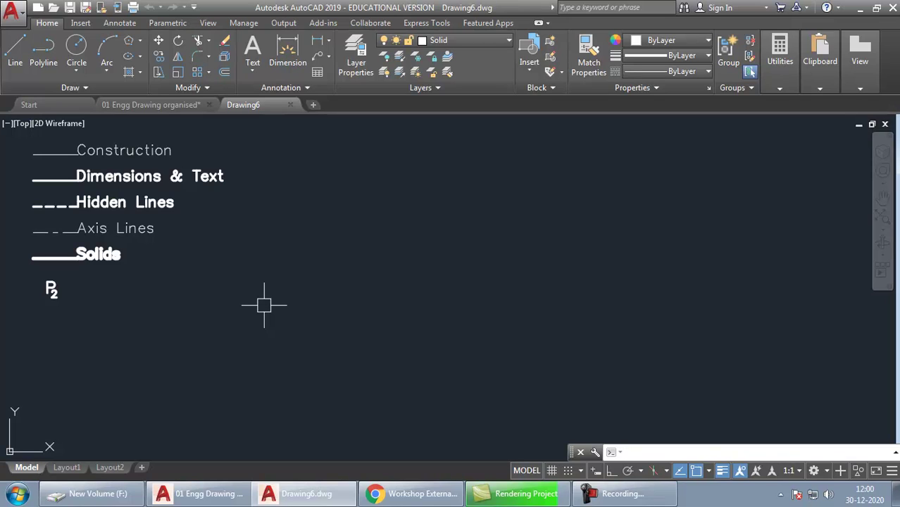
left_click(610, 471)
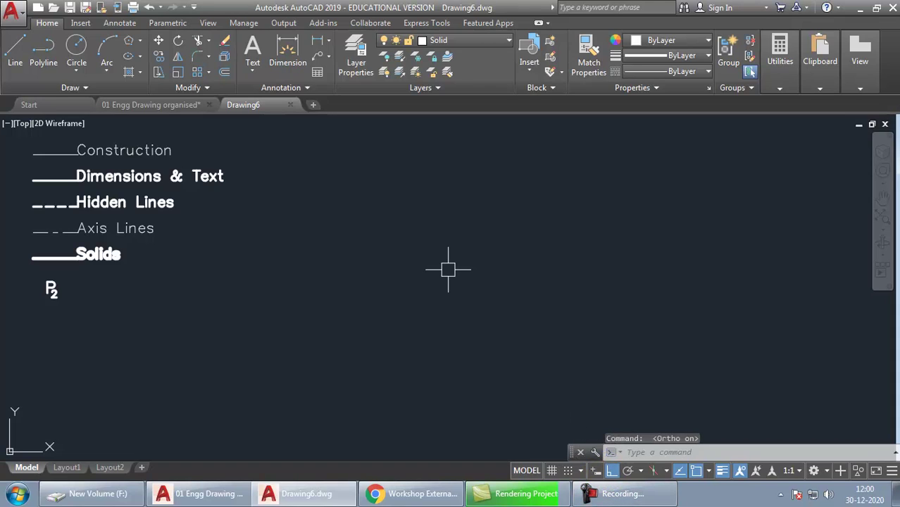
type("POL")
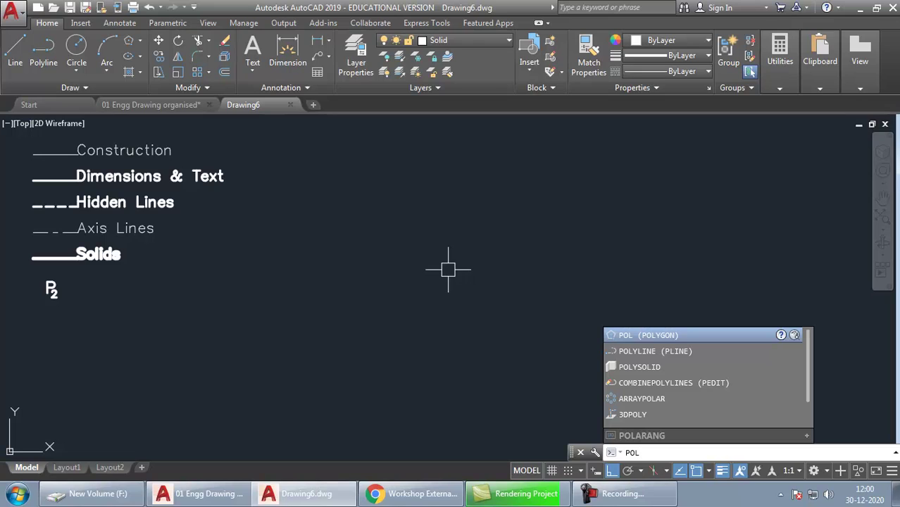
key("Return")
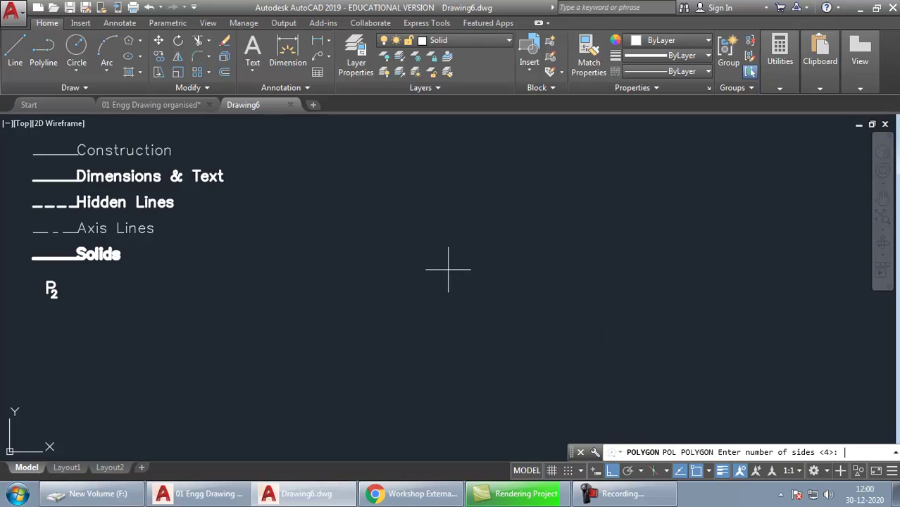
type("4")
key("Return")
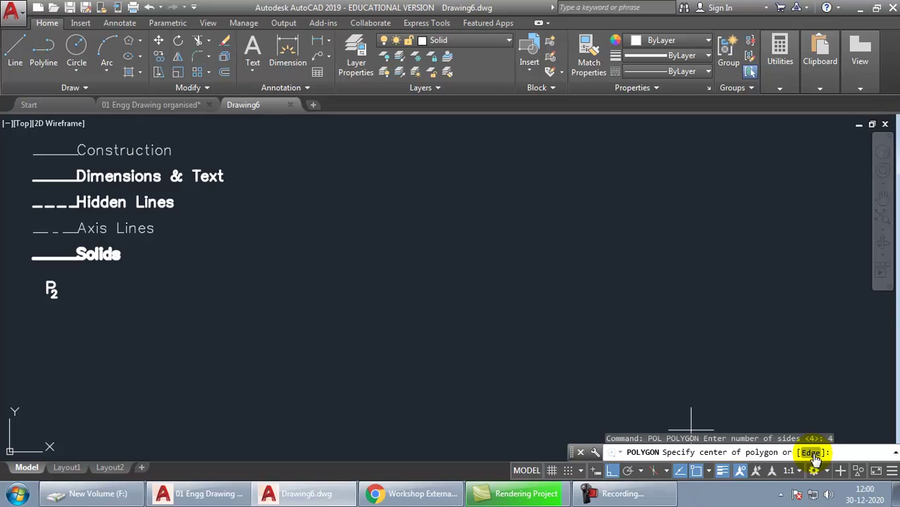
right_click(459, 203)
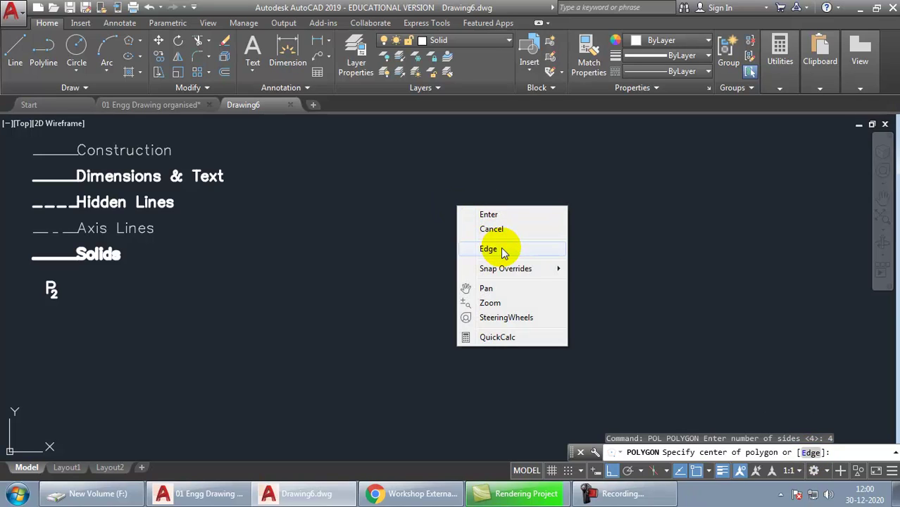
Draw the square by edge from its lower-left corner with a 30 mm edge length, Ortho on
left_click(504, 250)
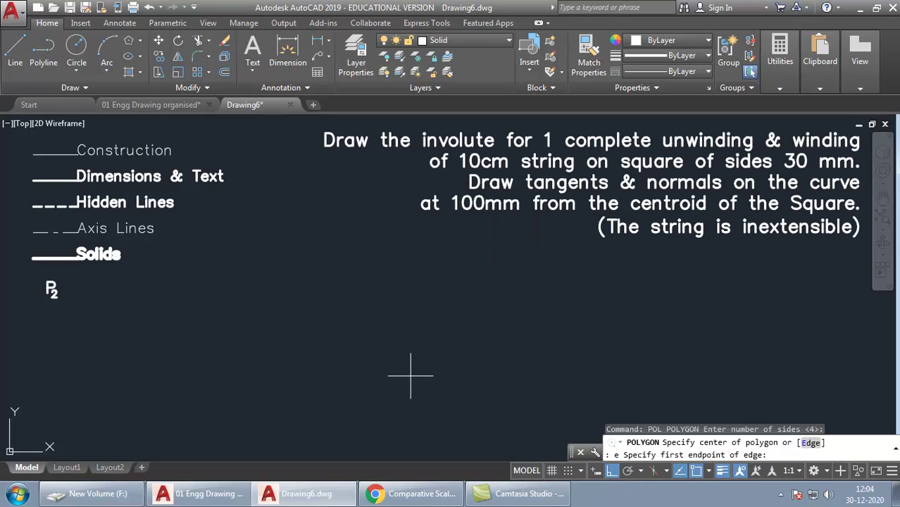
left_click(384, 374)
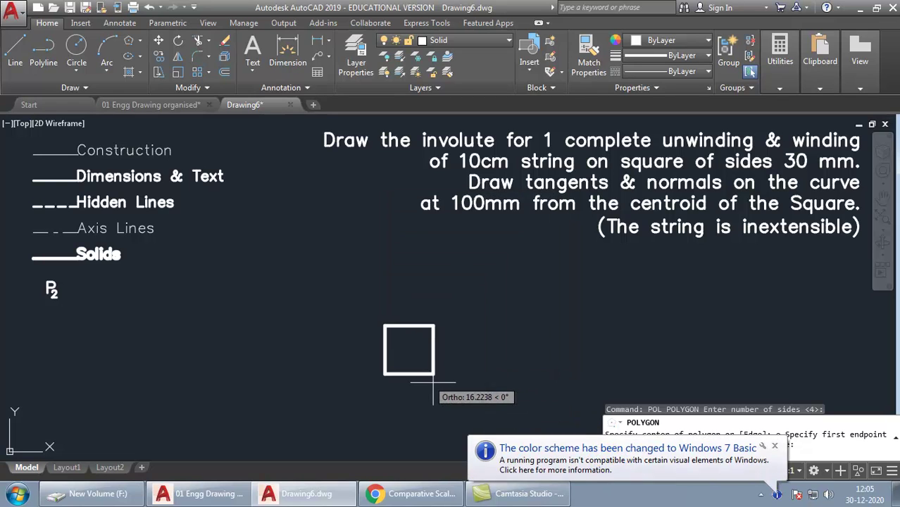
left_click(775, 447)
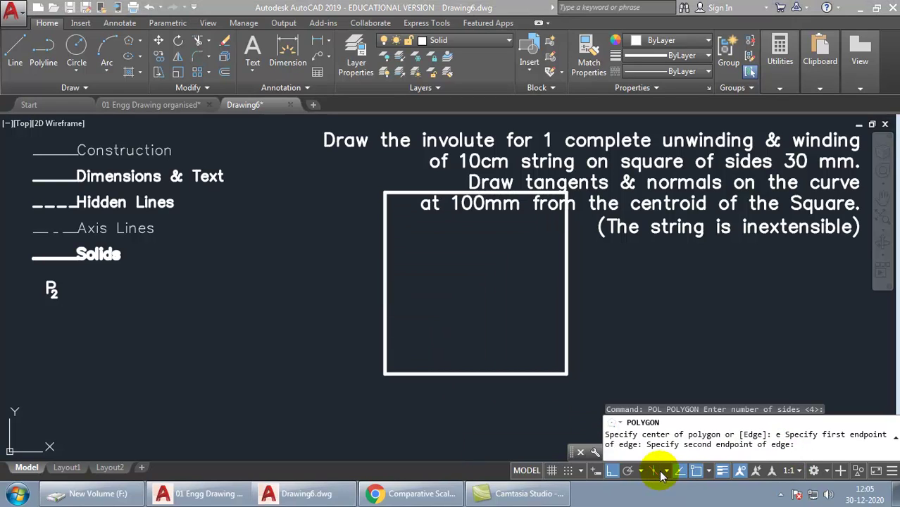
left_click(612, 471)
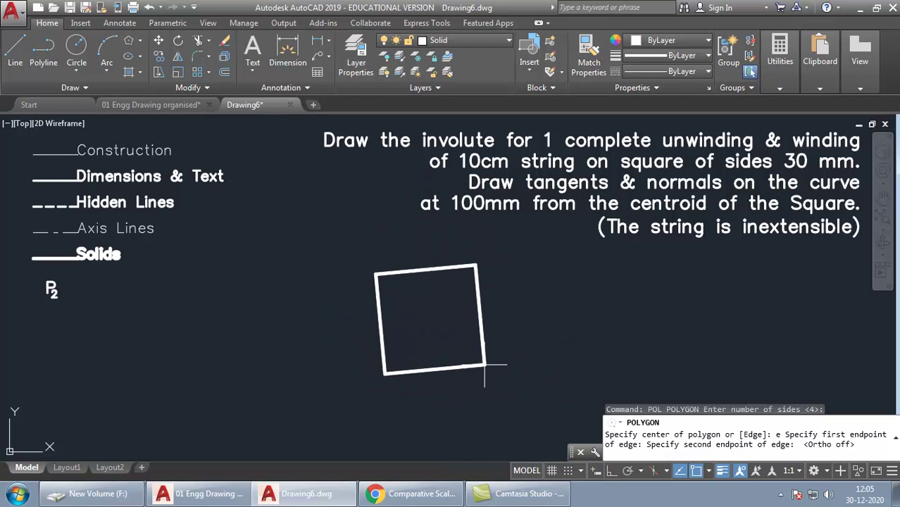
left_click(611, 471)
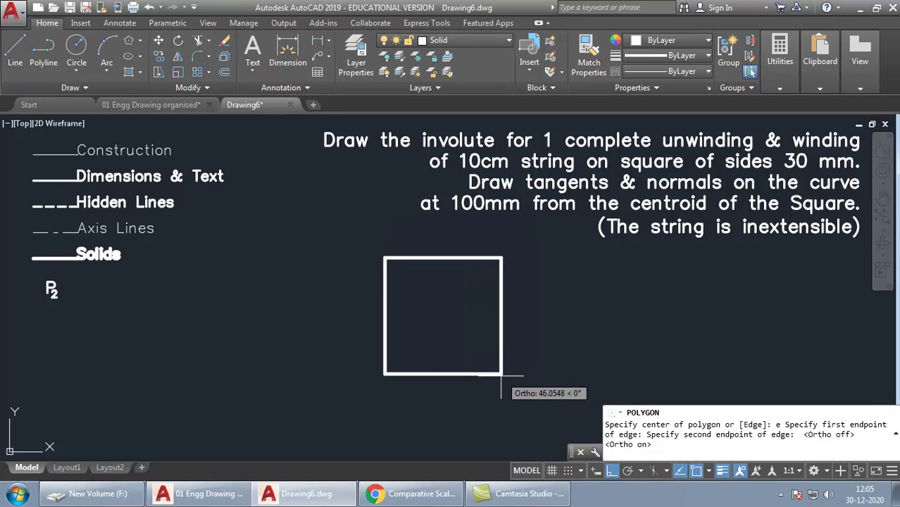
type("30")
key("Return")
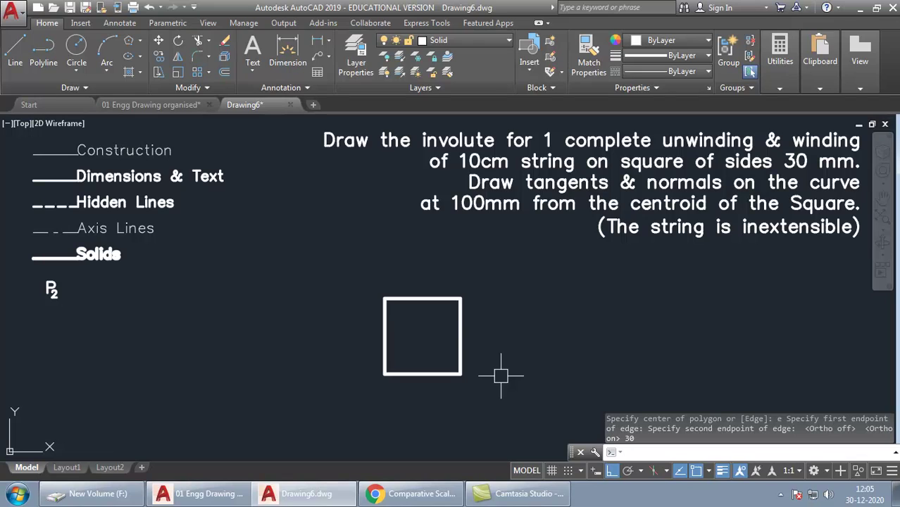
left_click(462, 336)
mouse_move(461, 336)
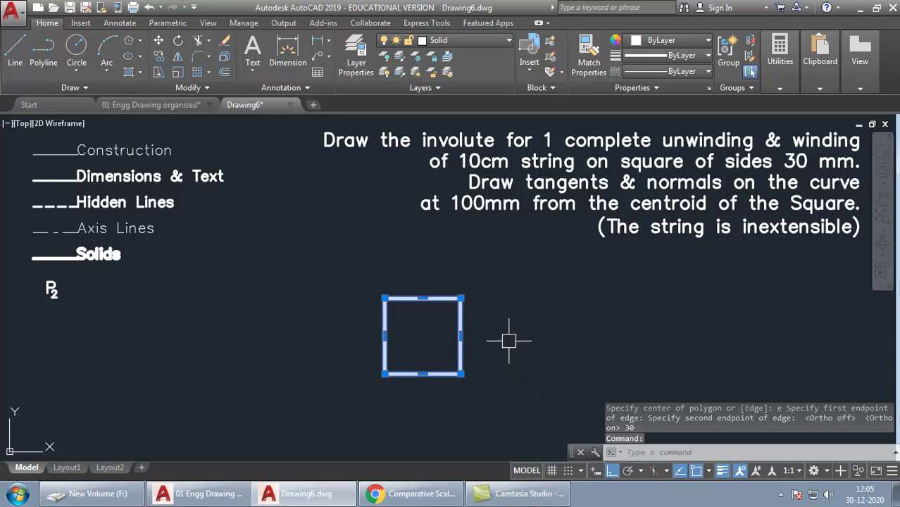
Select the square and explode it (X) into four separate lines
key("Escape")
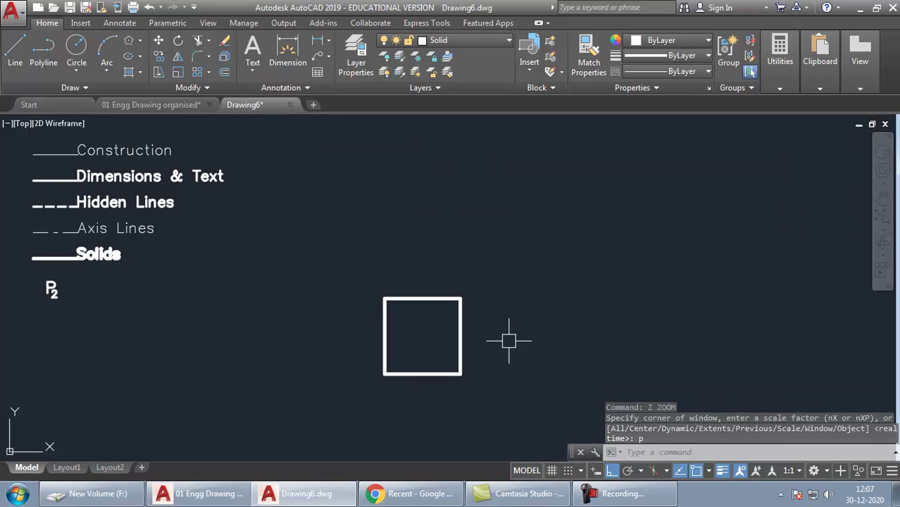
left_click(523, 340)
left_click(560, 377)
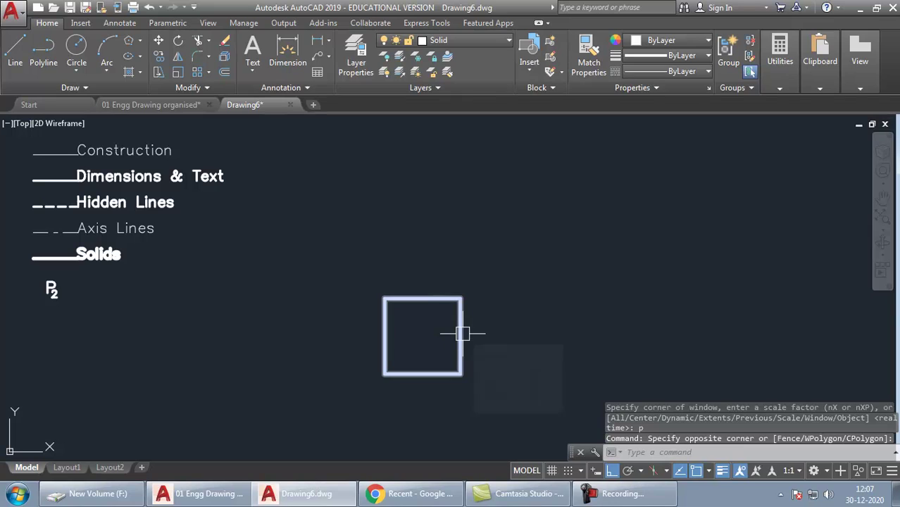
left_click(463, 333)
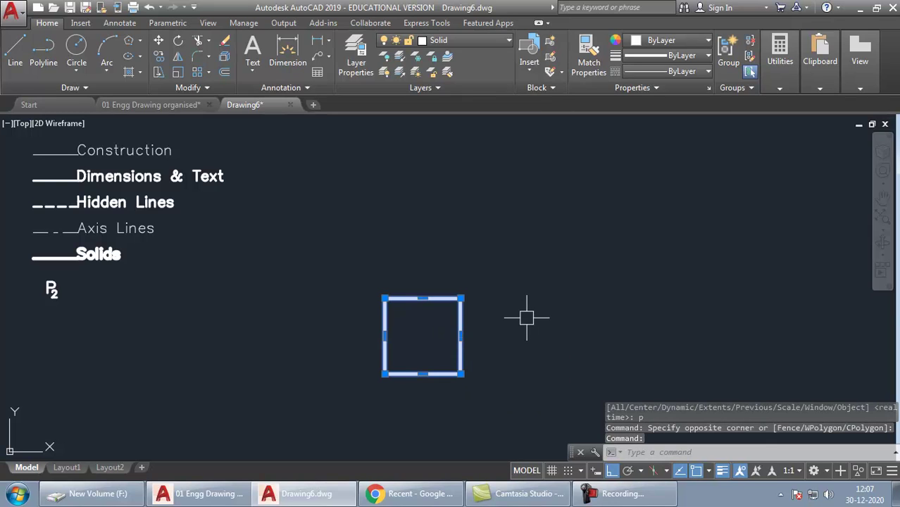
left_click(625, 452)
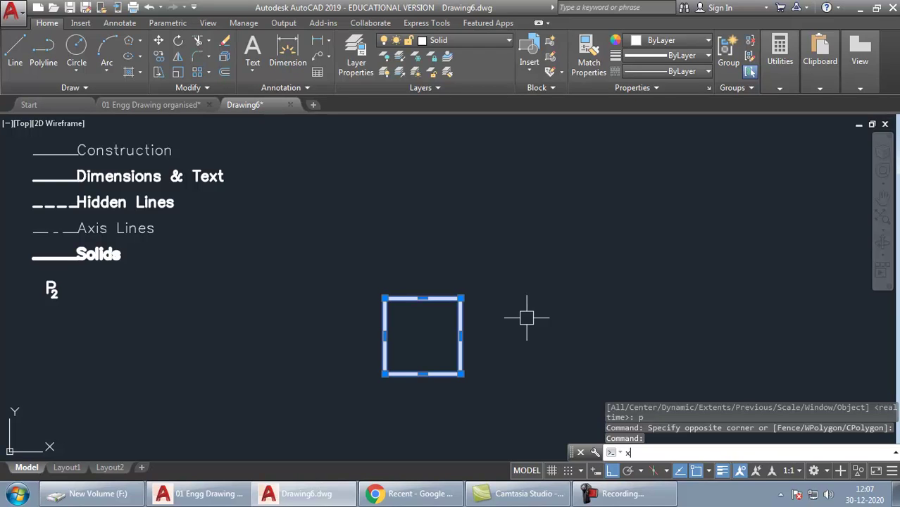
type("x")
key("Return")
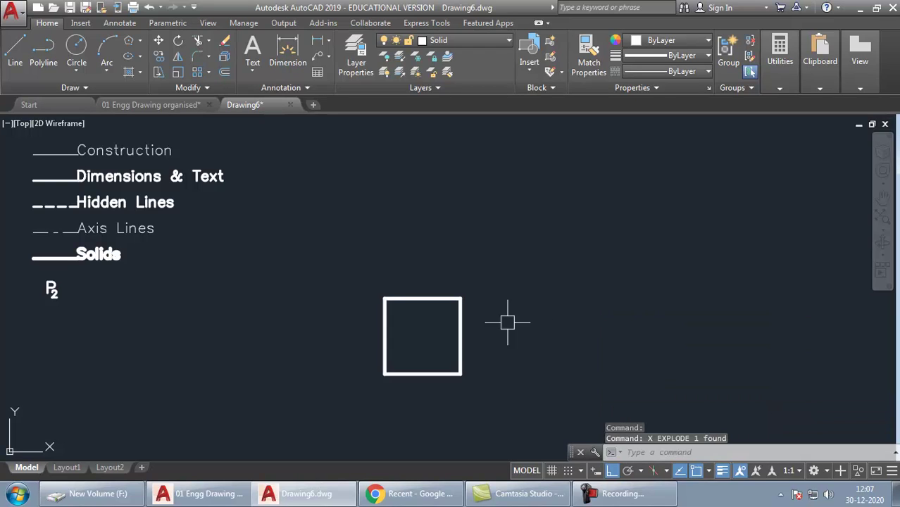
Test a grip stretch on the right side, then undo it with U
left_click(461, 338)
left_click(460, 336)
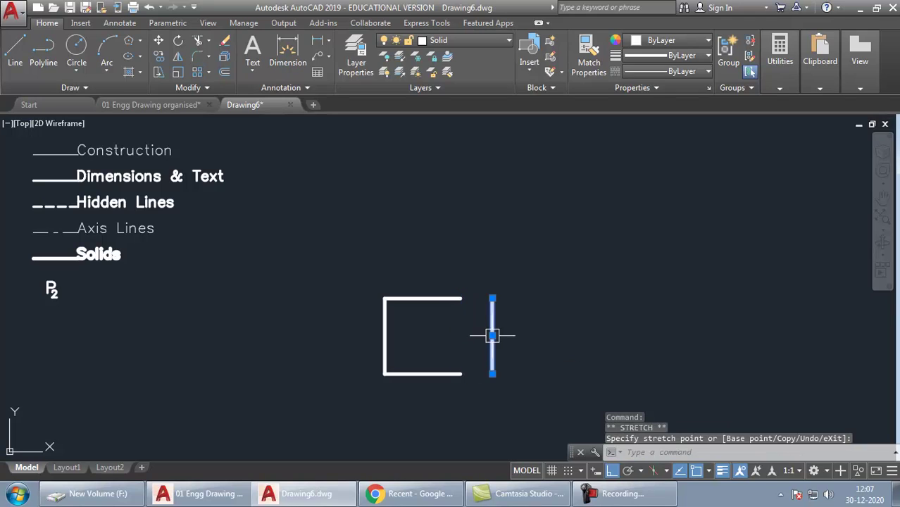
type("u")
key("Return")
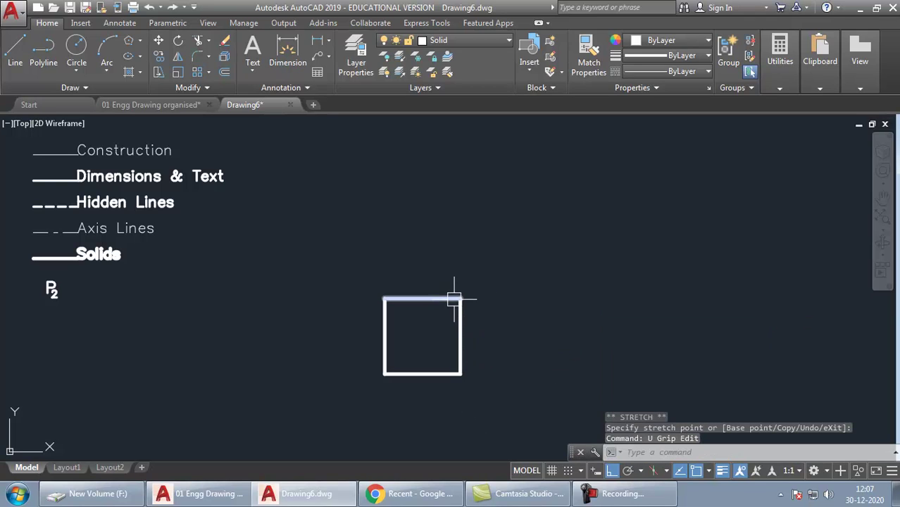
Draw a circle centered at the square's bottom-left corner through its bottom-right corner
type("c")
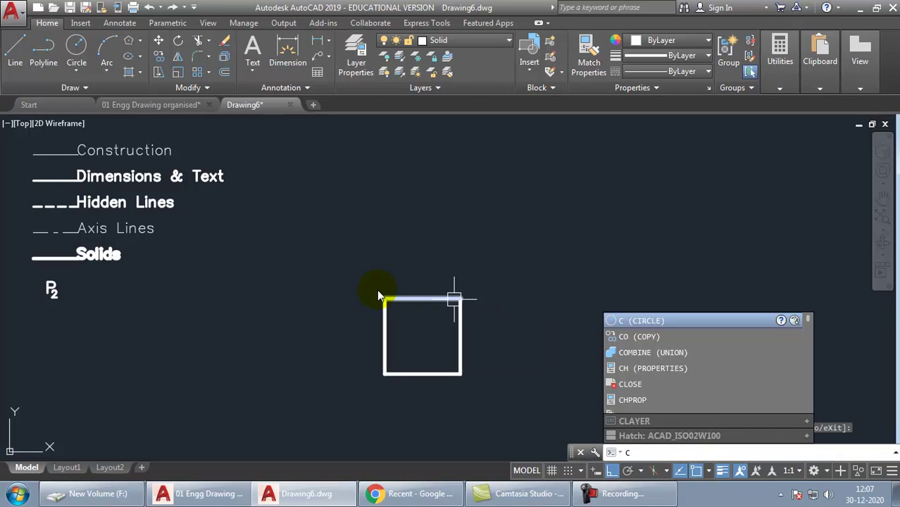
key("Return")
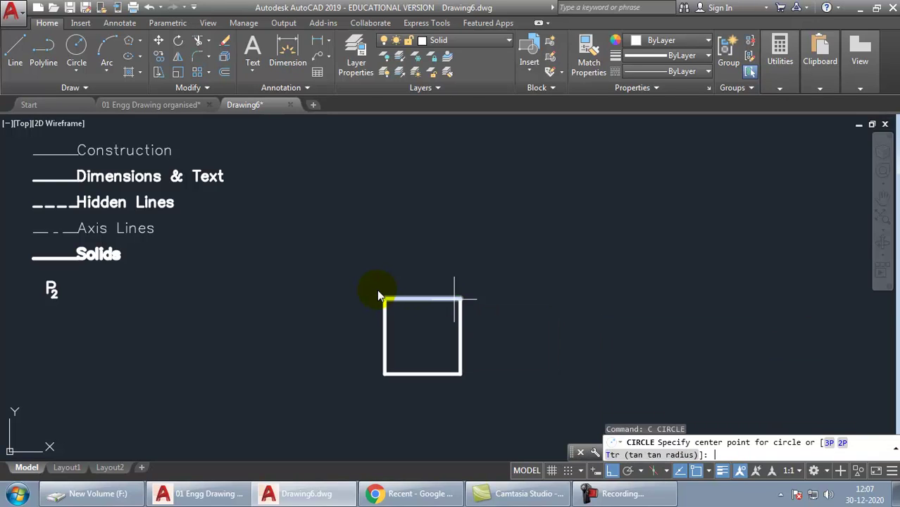
left_click(384, 374)
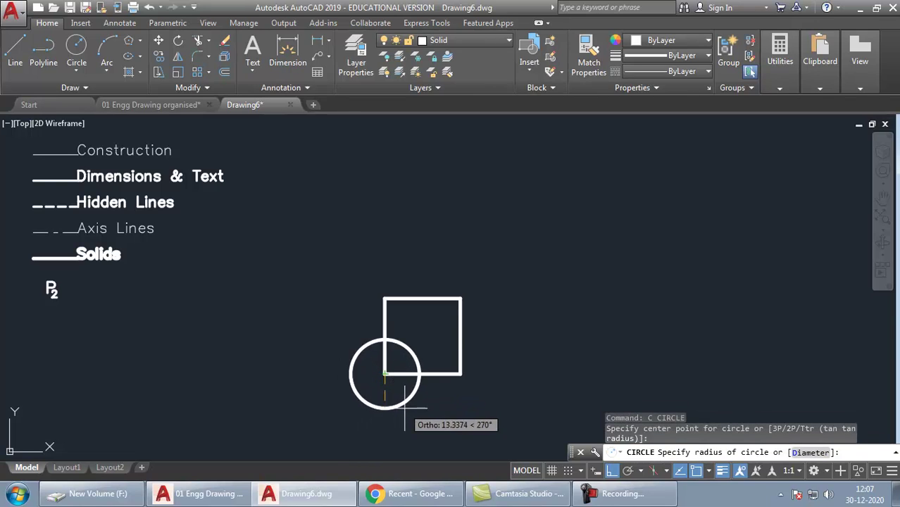
left_click(460, 374)
mouse_move(449, 423)
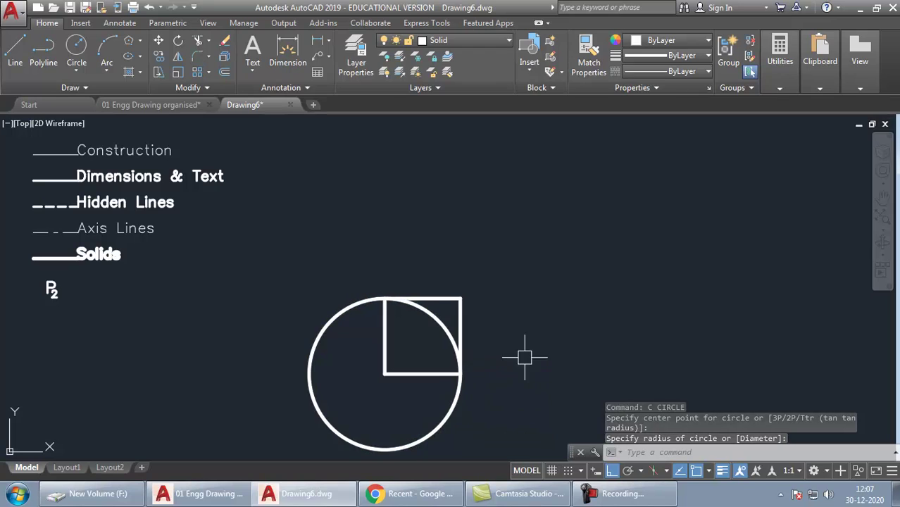
With EXTEND using all boundaries, trim the circle to the quarter arc below the square
type("EX")
key("Return")
key("Return")
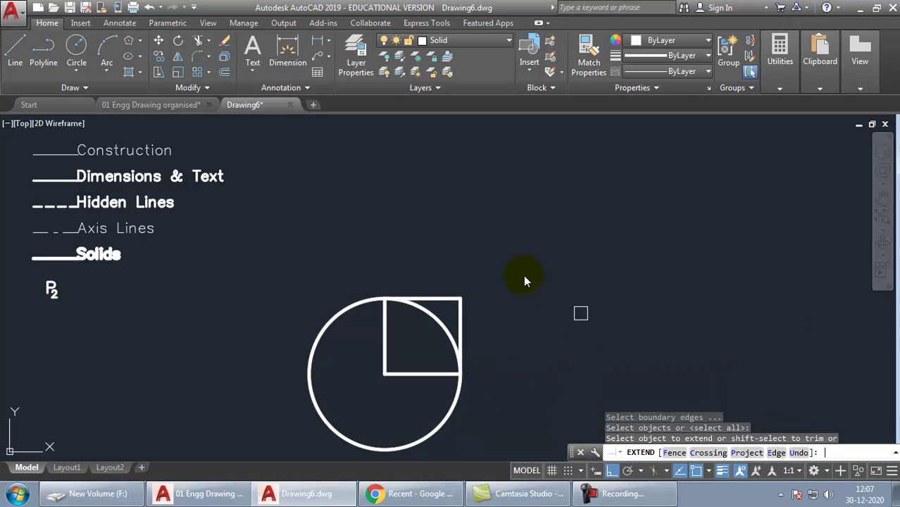
left_click(386, 325)
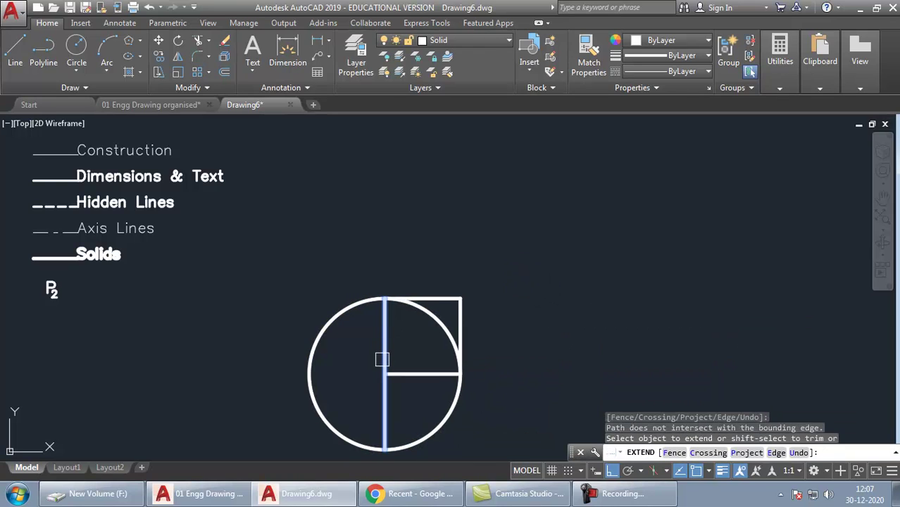
left_click(382, 360)
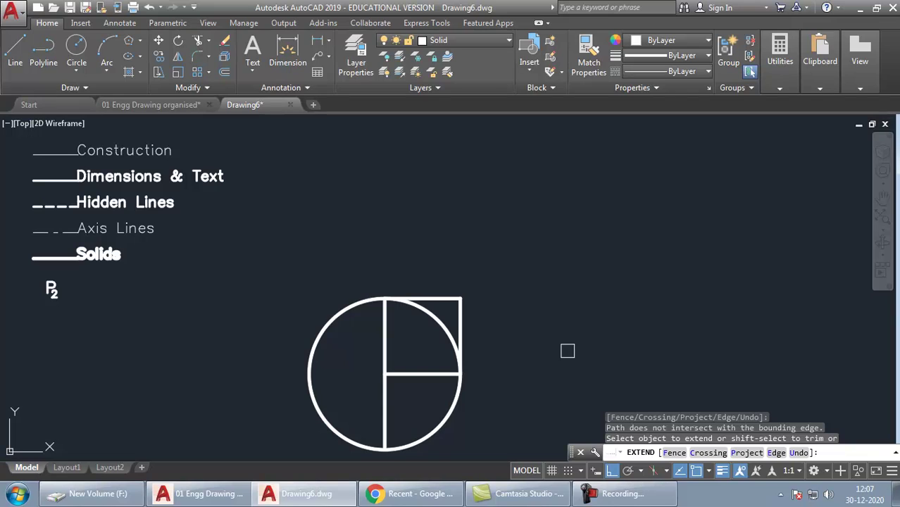
left_click(440, 323, "shift")
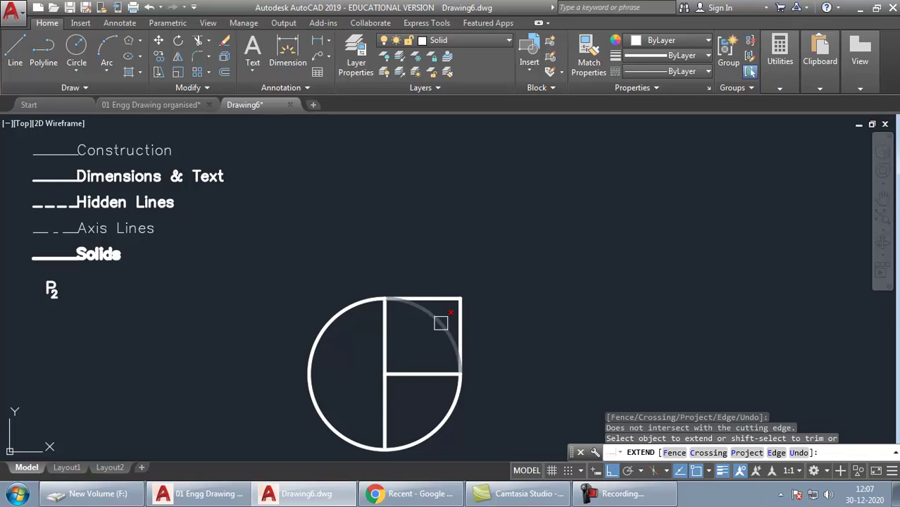
left_click(440, 322, "shift")
left_click(366, 302, "shift")
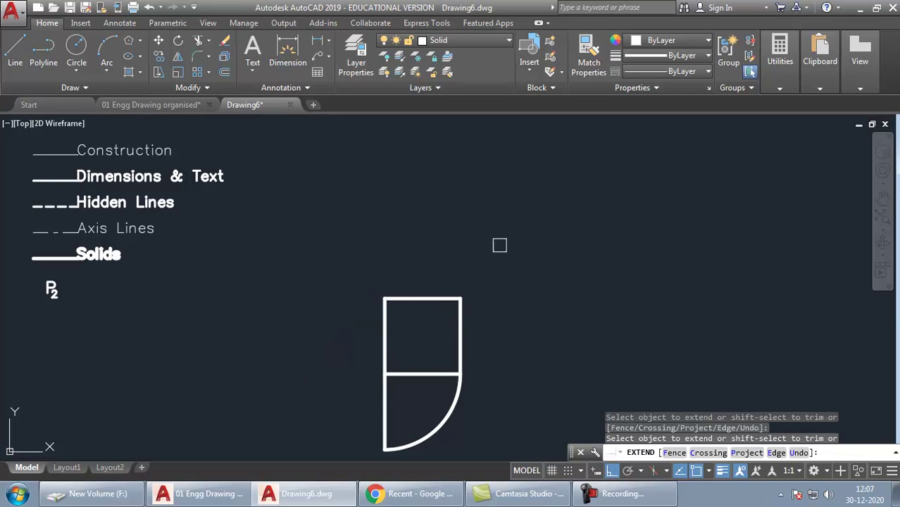
key("Return")
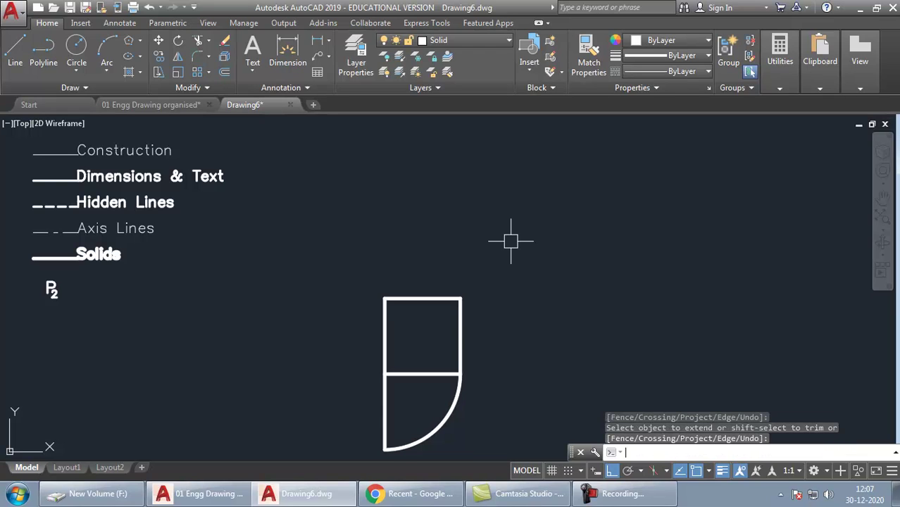
Draw a circle centered at the square's top-left corner through the first arc's bottom end
type("c")
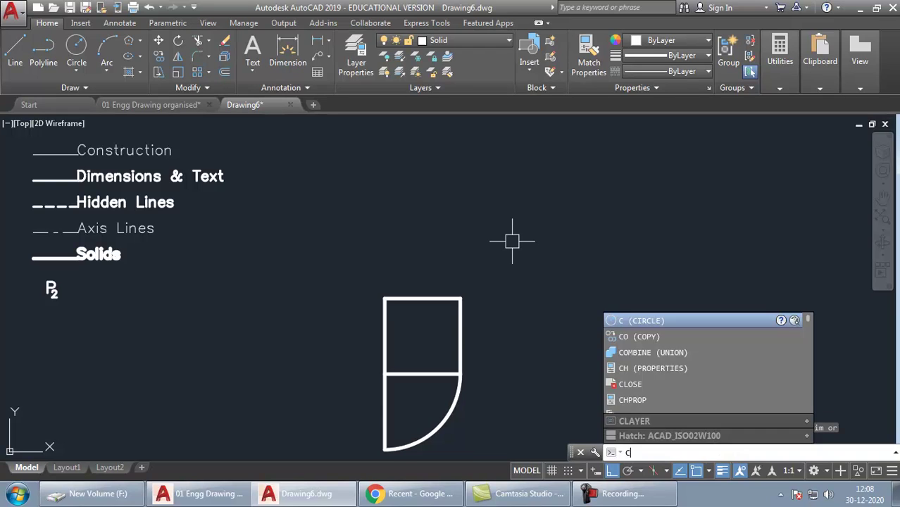
key("Return")
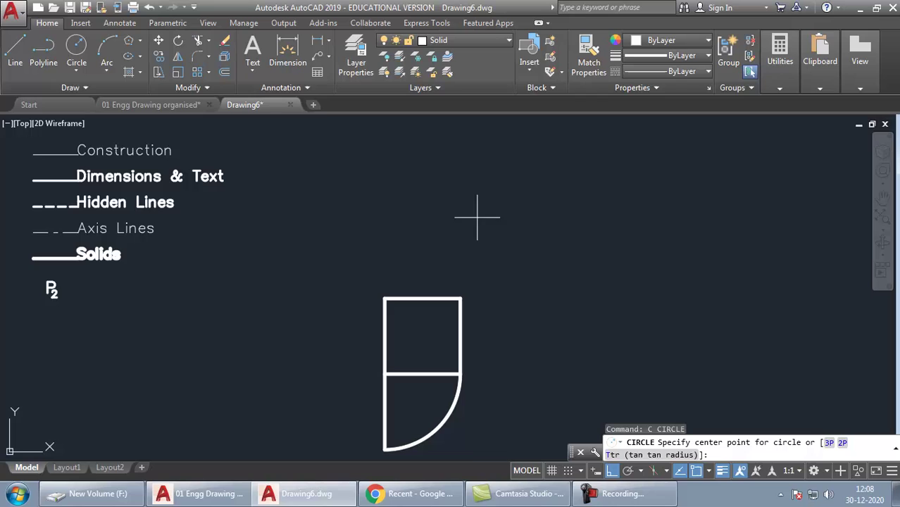
left_click(384, 297)
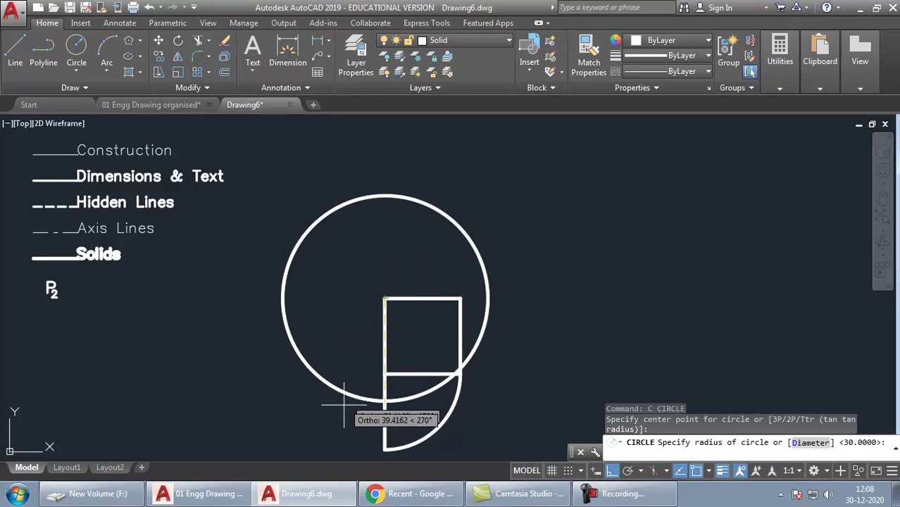
left_click(384, 449)
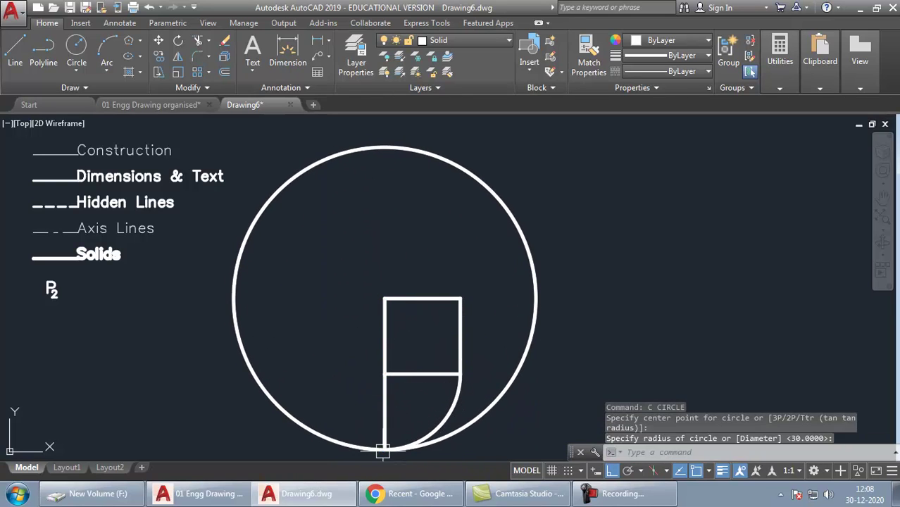
Extend the square's top edge left to the circle and trim the circle to a quarter arc
type("ex")
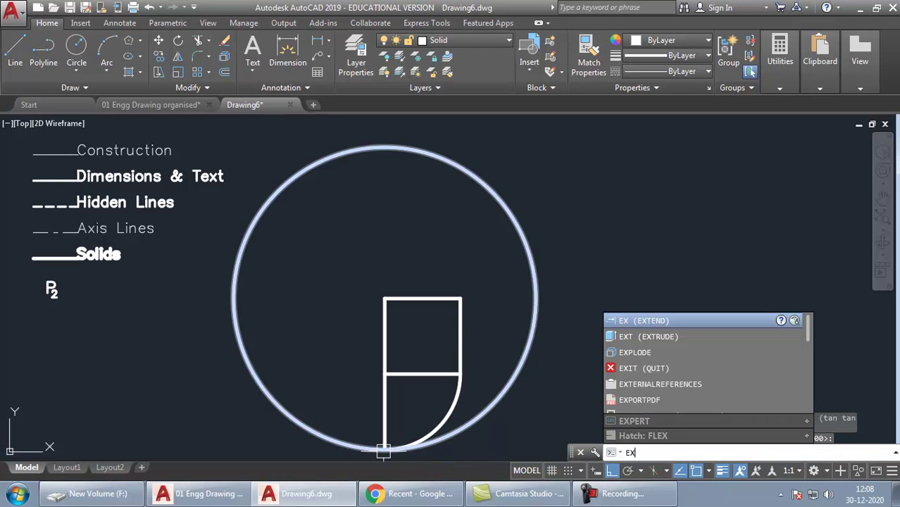
key("Return")
key("Return")
left_click(383, 451)
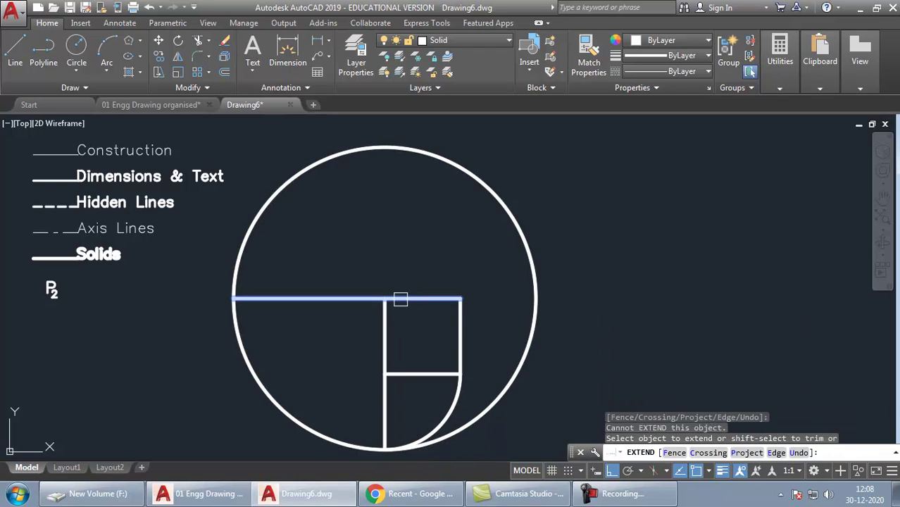
left_click(399, 299)
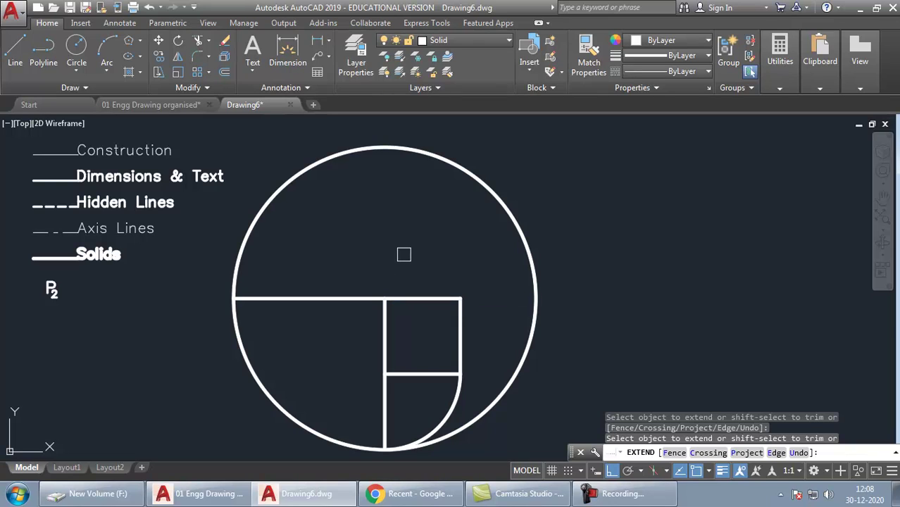
left_click(510, 219, "shift")
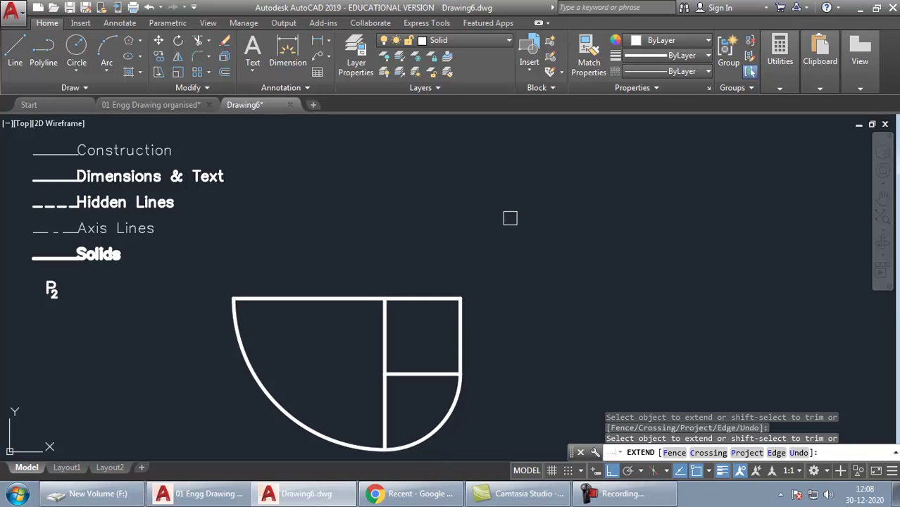
key("Return")
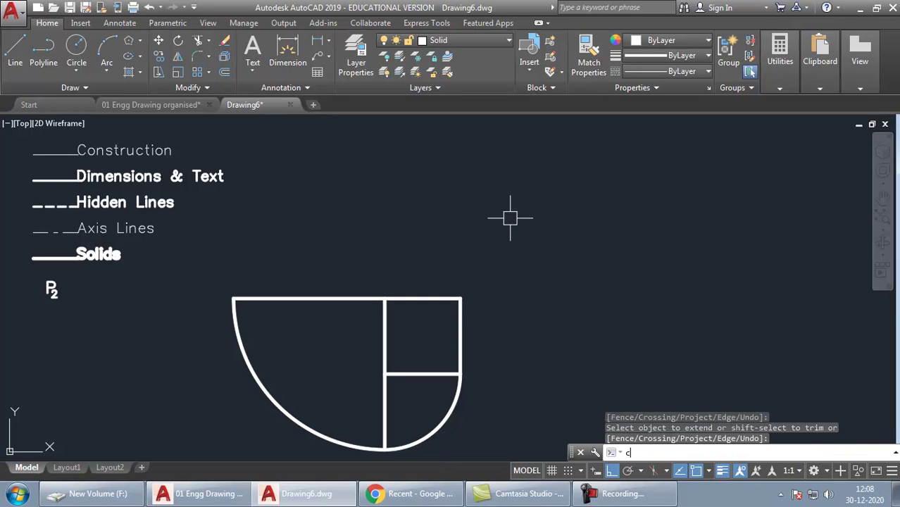
Draw a circle centered at the square's top-right corner through the extended top edge's end
type("c")
key("Return")
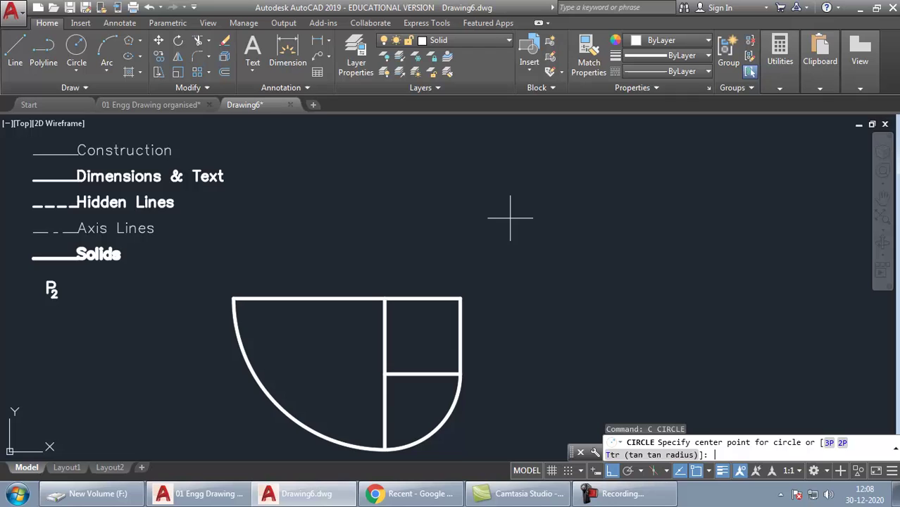
left_click(461, 299)
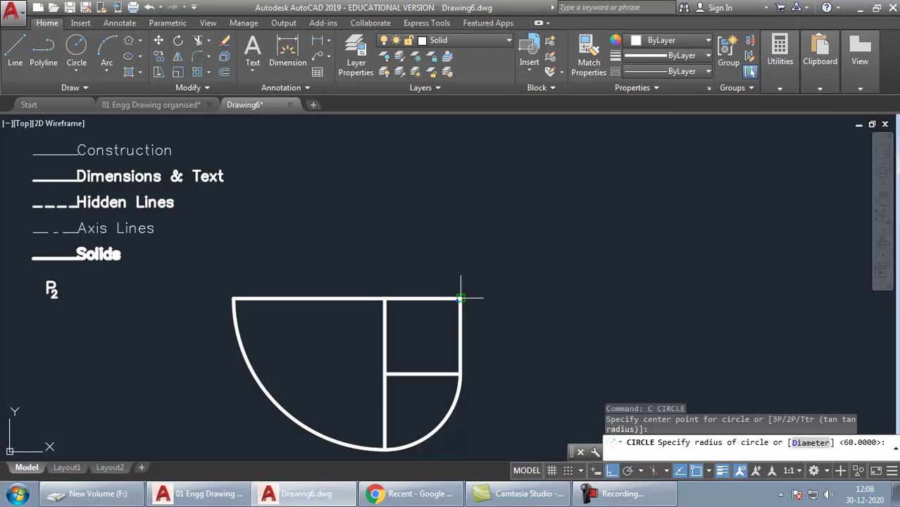
left_click(235, 298)
Extend the square's right edge up to the circle and trim it to its upper-left arc
type("ex")
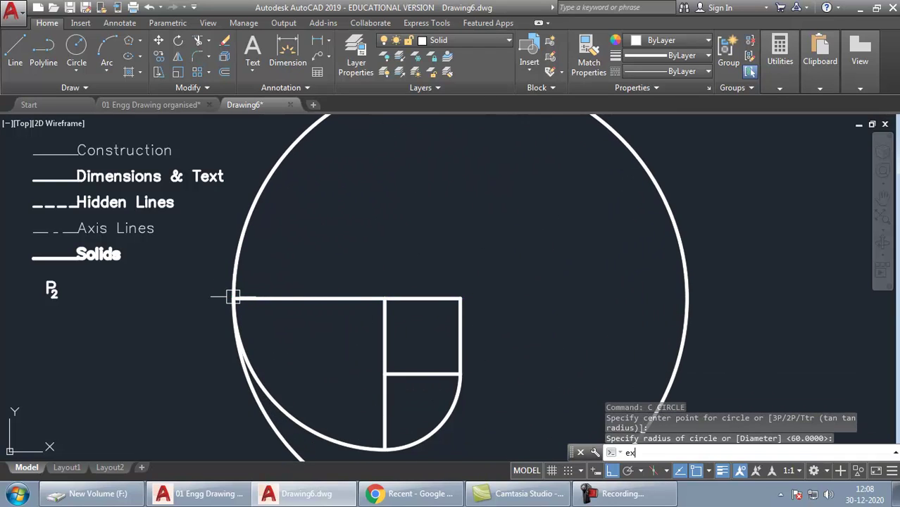
key("Return")
key("Return")
left_click(234, 296)
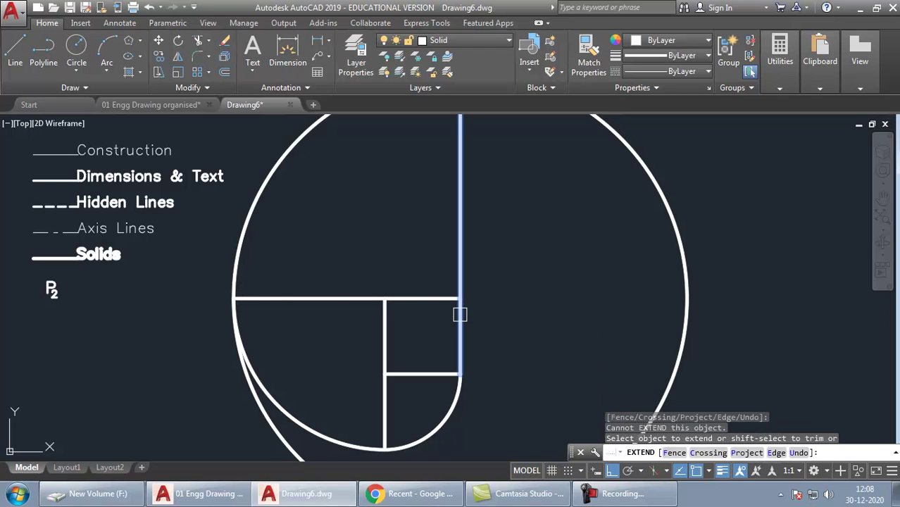
left_click(460, 311)
scroll(459, 314, "down", 2)
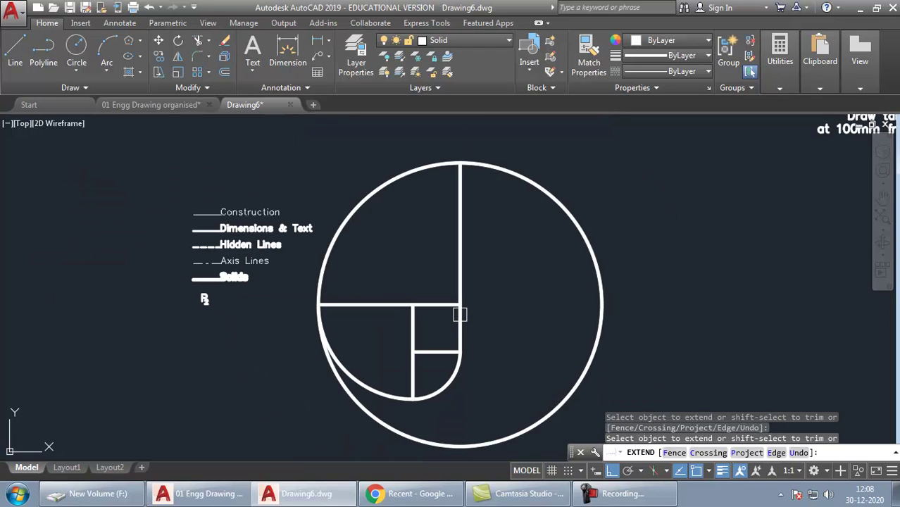
left_click(598, 254, "shift")
key("Return")
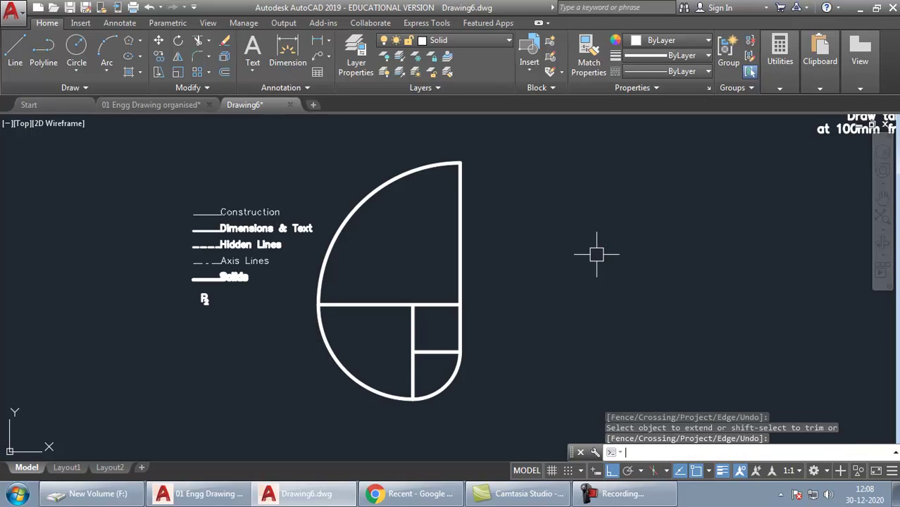
Draw a circle centered at the bottom-right corner through the previous arc's top end
type("c")
key("Return")
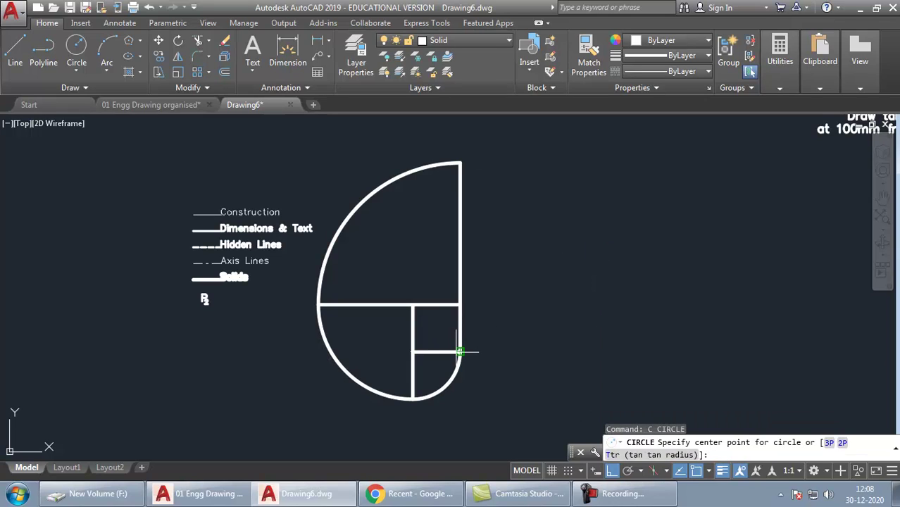
left_click(459, 351)
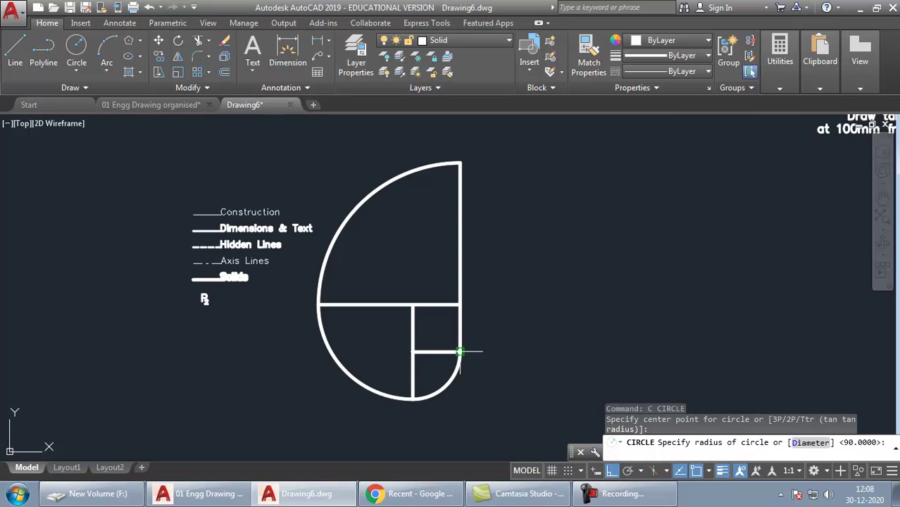
left_click(460, 164)
Extend the square's bottom edge right to the outer circle and trim it to its upper-right arc
type("e")
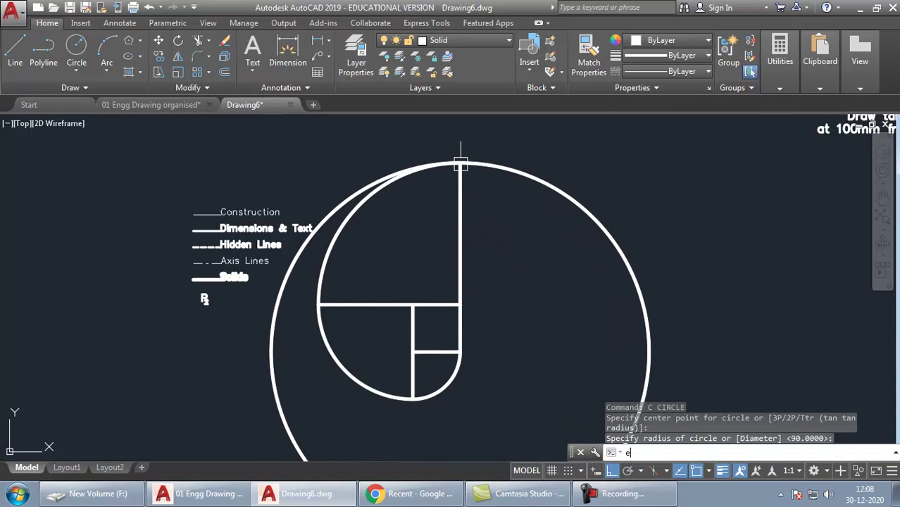
type("x")
key("Return")
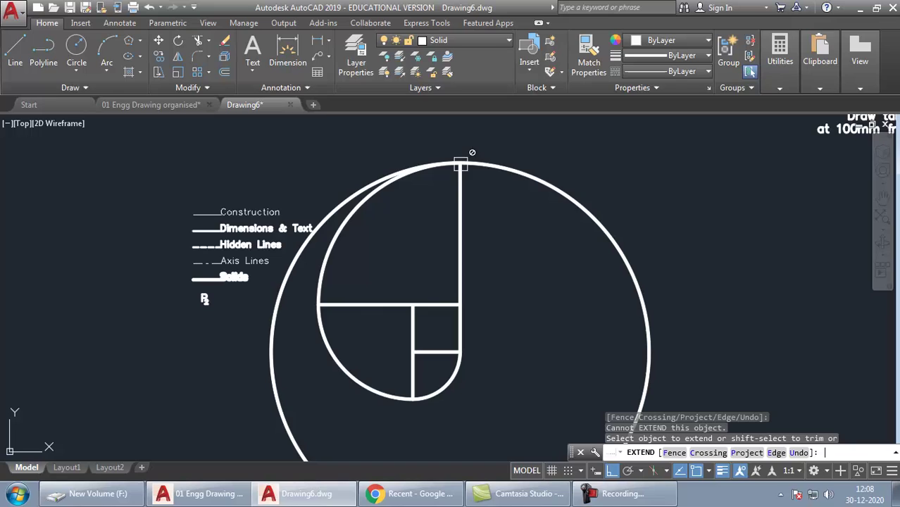
left_click(438, 351)
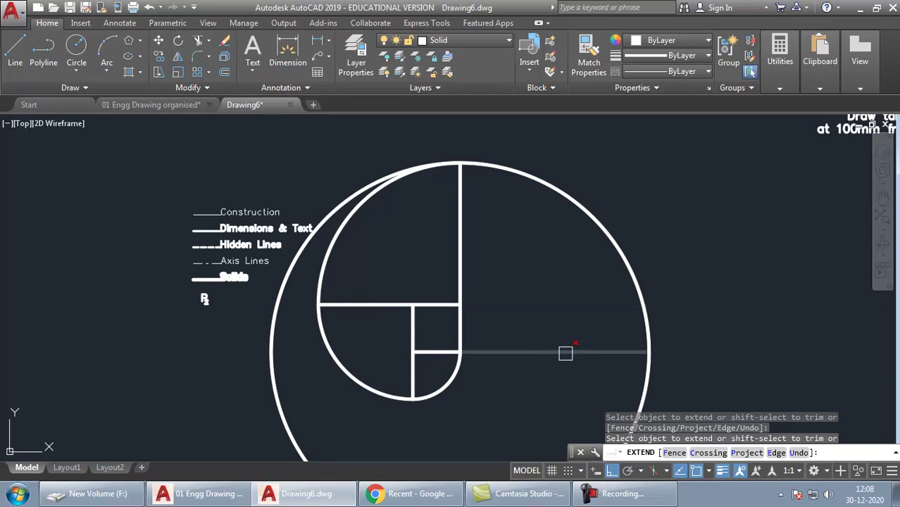
left_click(644, 365, "shift")
key("Return")
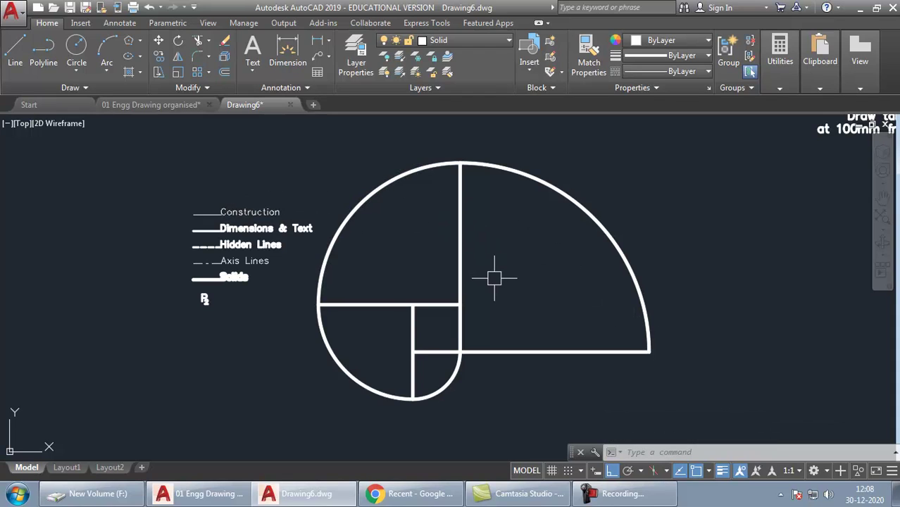
Use MA to apply the Construction legend line's properties to the square's sides and extended edges
type("MA")
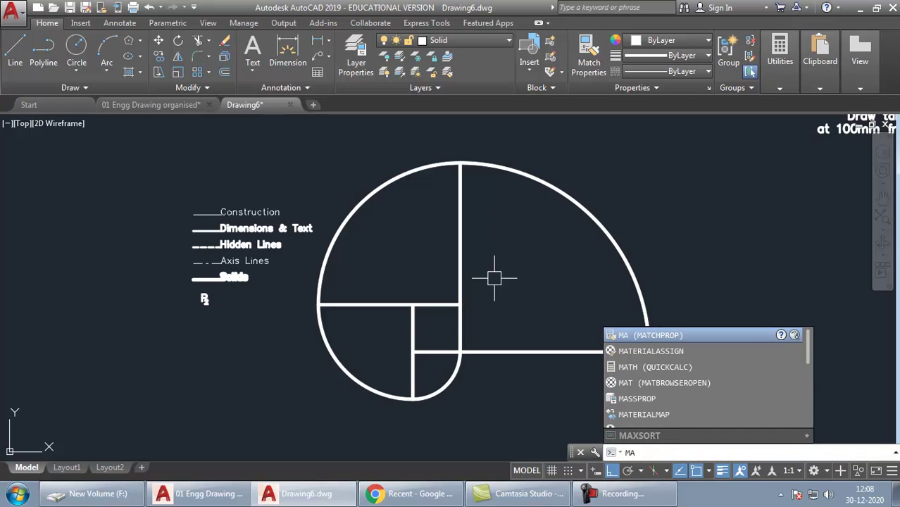
key("Return")
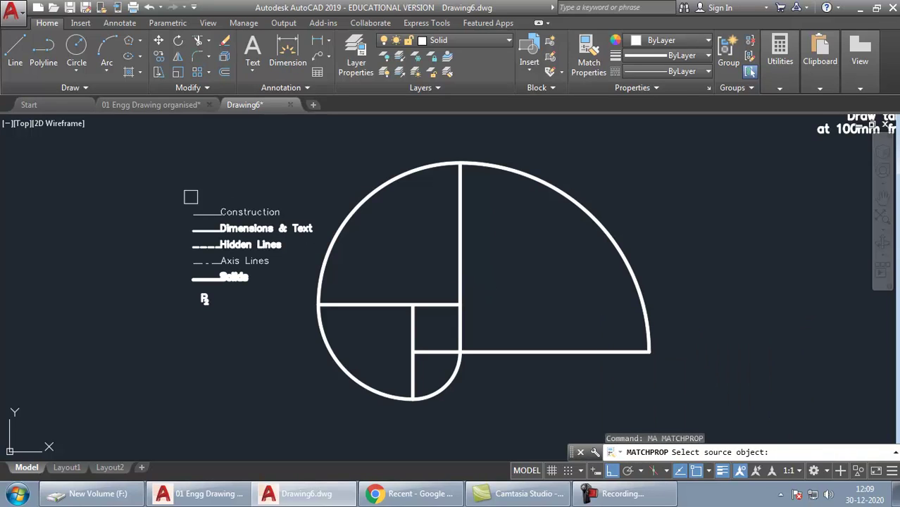
left_click(200, 213)
left_click(534, 276)
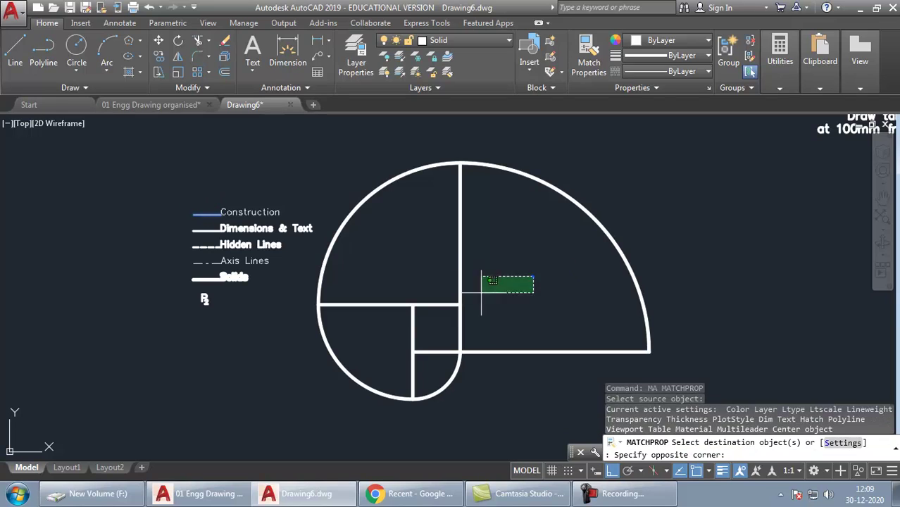
left_click(395, 324)
left_click(532, 350)
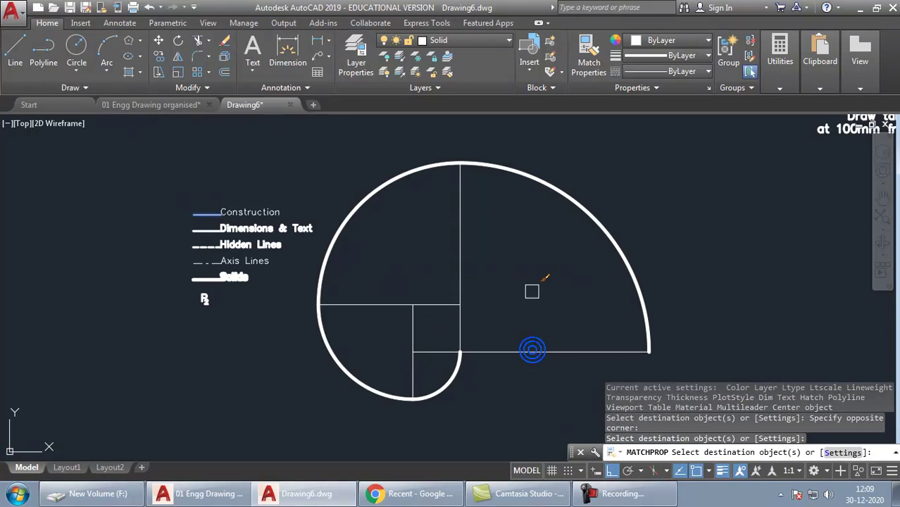
key("Return")
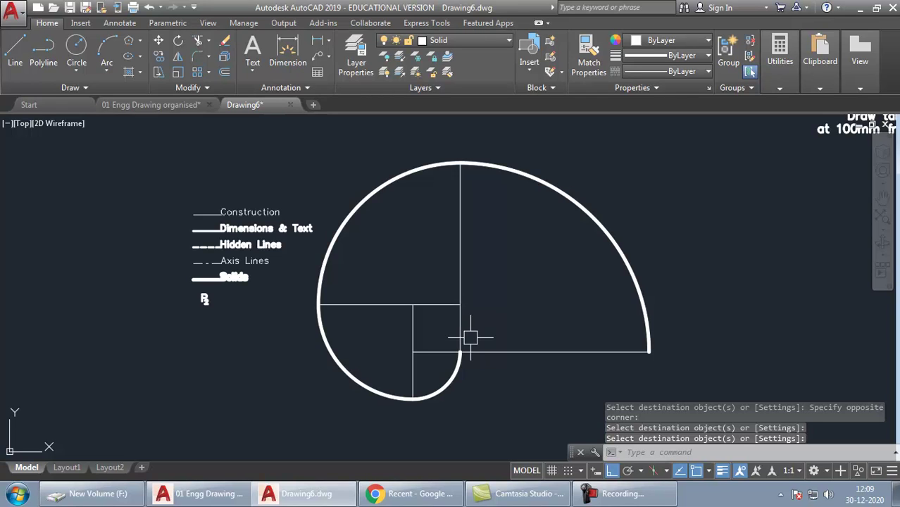
Draw two corner-to-corner lines across the small central square, forming an X
mouse_move(768, 173)
middle_mouse_down()
mouse_move(568, 255)
mouse_move(418, 283)
middle_mouse_up()
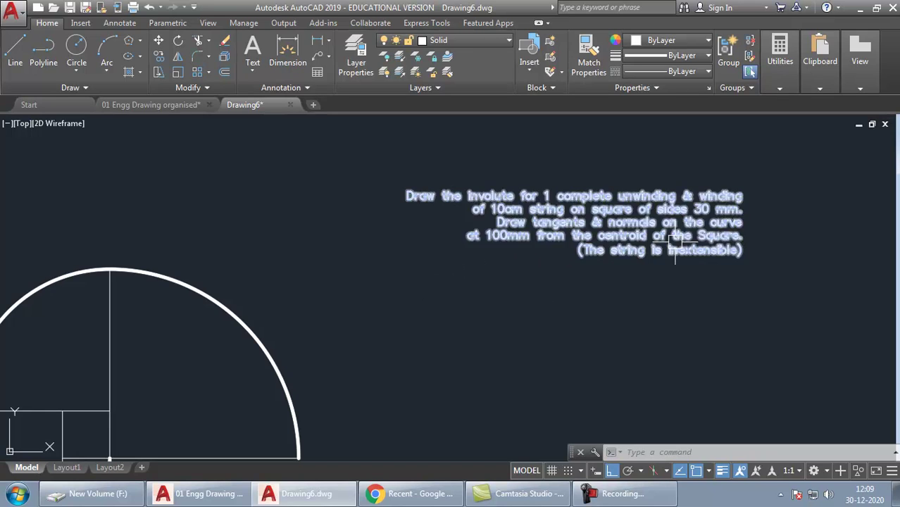
mouse_move(355, 367)
middle_mouse_down()
mouse_move(446, 400)
mouse_move(653, 257)
middle_mouse_up()
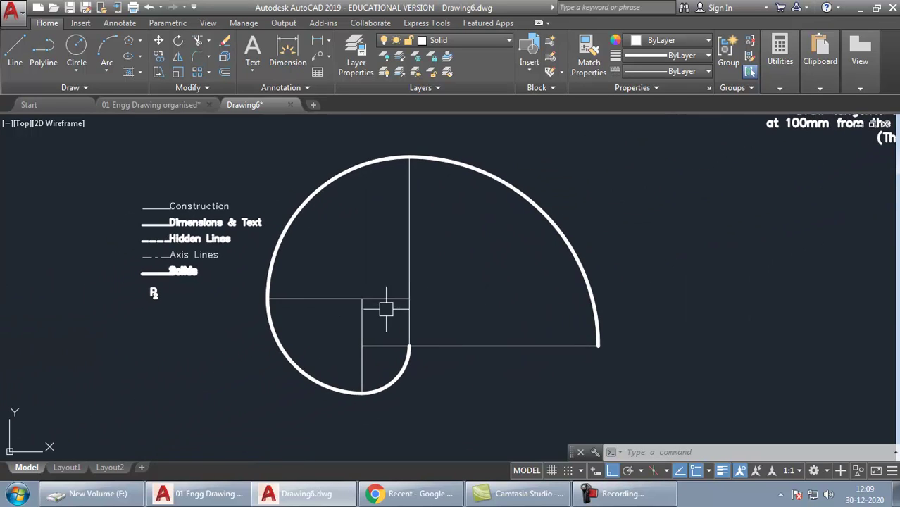
type("L")
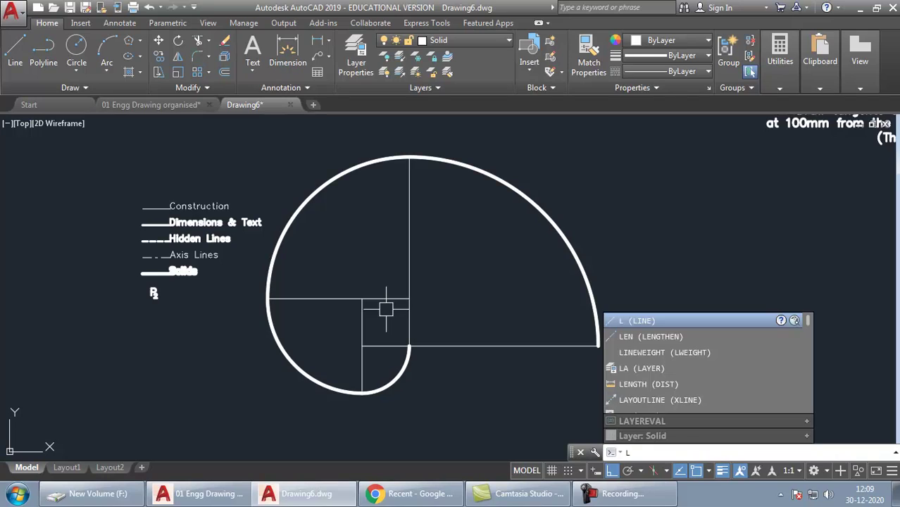
key("Return")
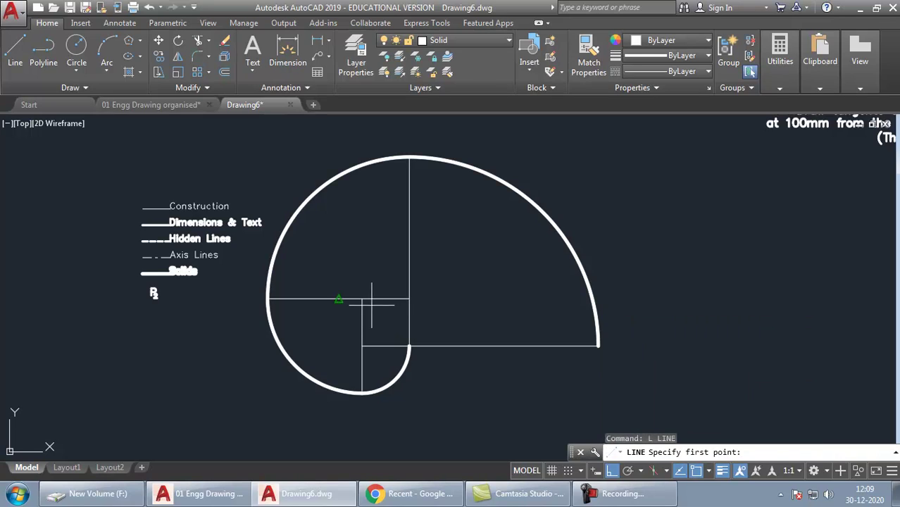
left_click(362, 298)
left_click(409, 345)
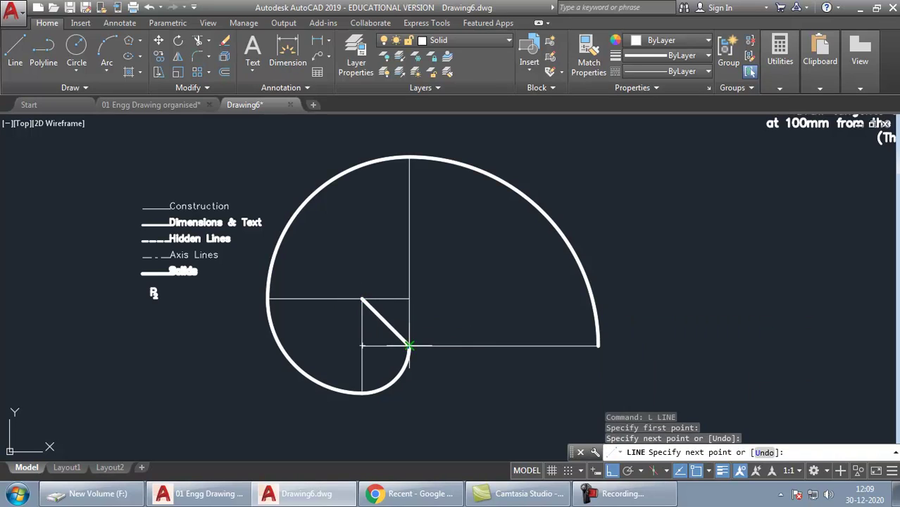
key("Return")
key("Return")
left_click(361, 345)
left_click(409, 299)
key("Return")
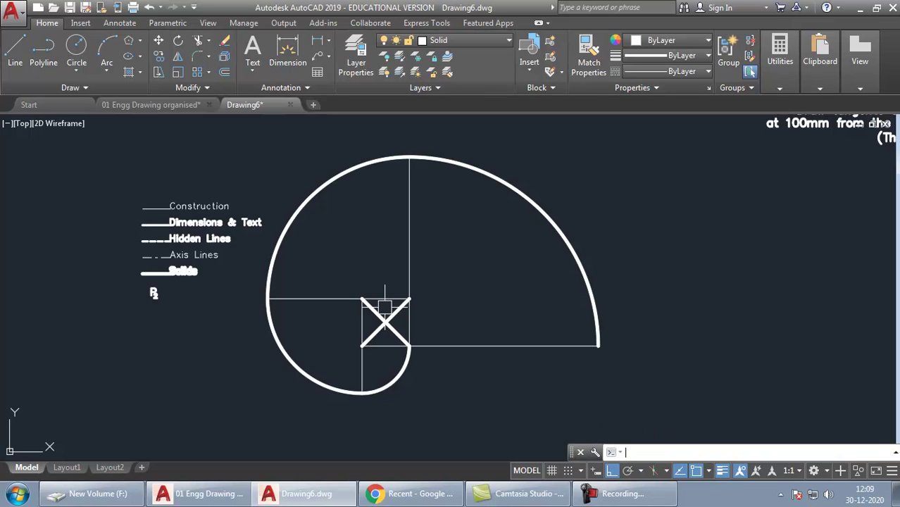
type("ma")
key("Return")
Match the square's lines and X to the thin construction-line style, and make layer 0 current
left_click(155, 207)
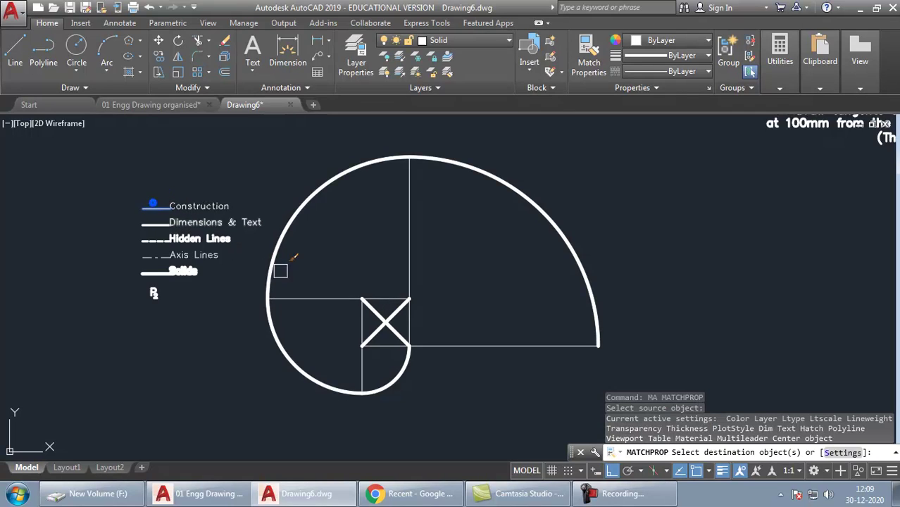
left_click(409, 316)
left_click(374, 310)
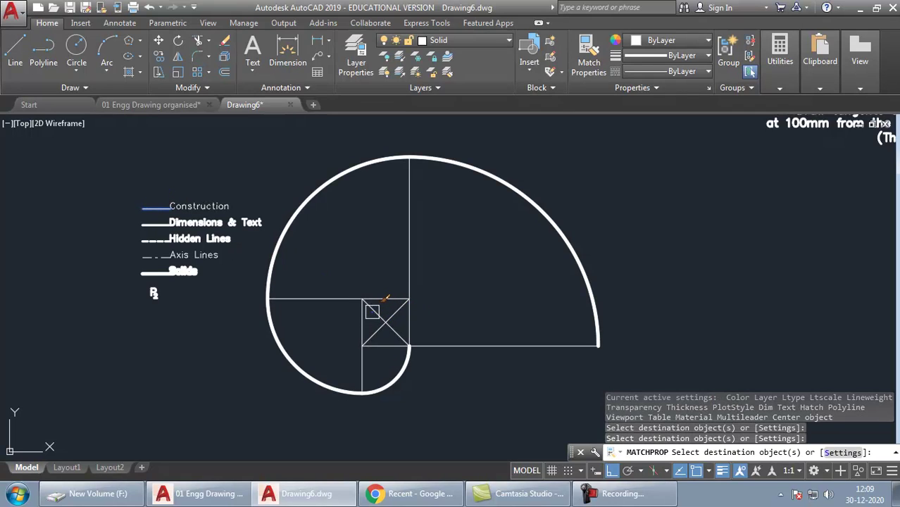
left_click(376, 301)
key("Return")
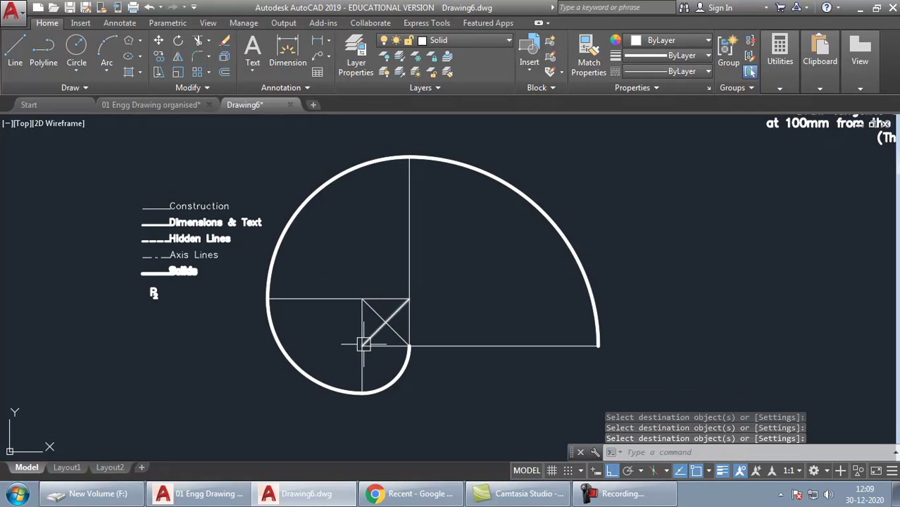
left_click(469, 41)
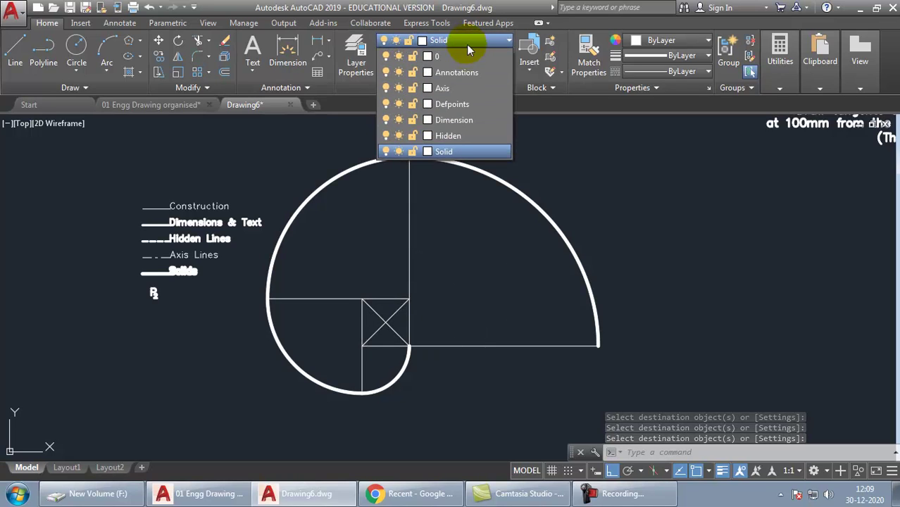
key("Escape")
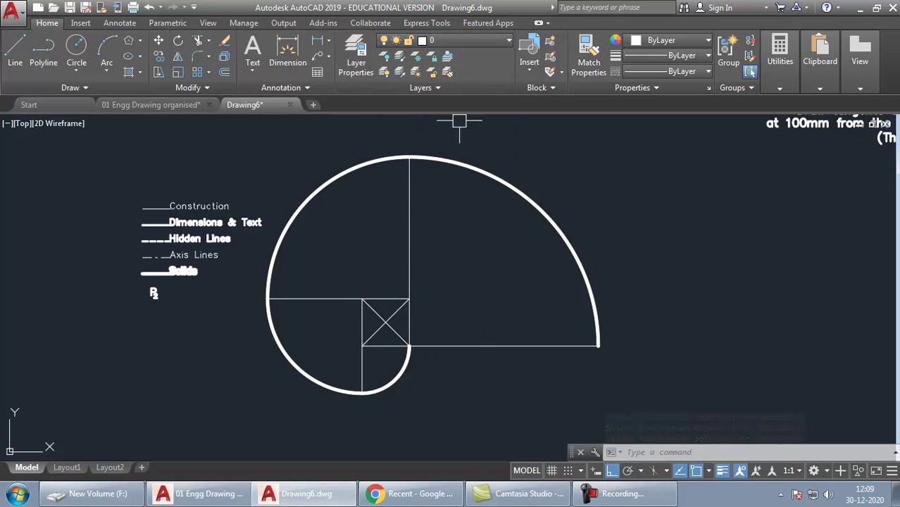
key("Escape")
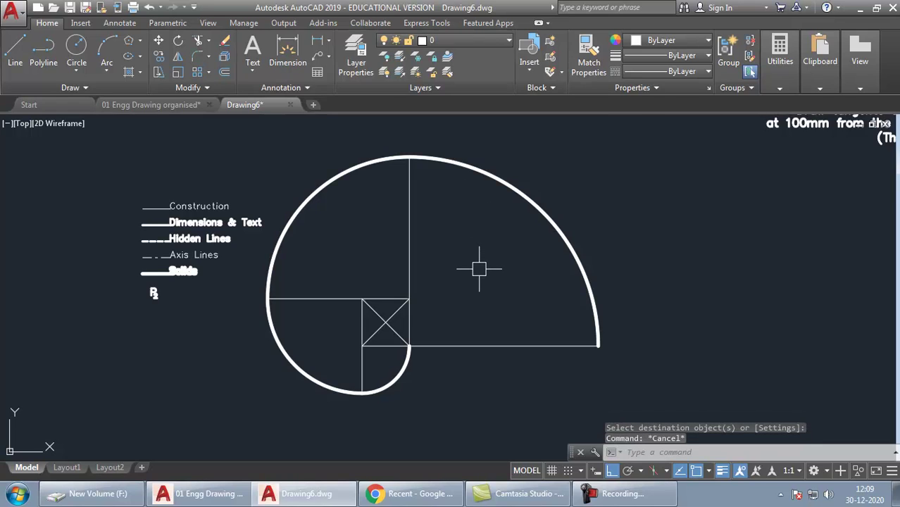
Draw a few trial line segments, then undo them with U
type("l")
key("Return")
left_click(461, 270)
left_click(510, 270)
left_click(510, 308)
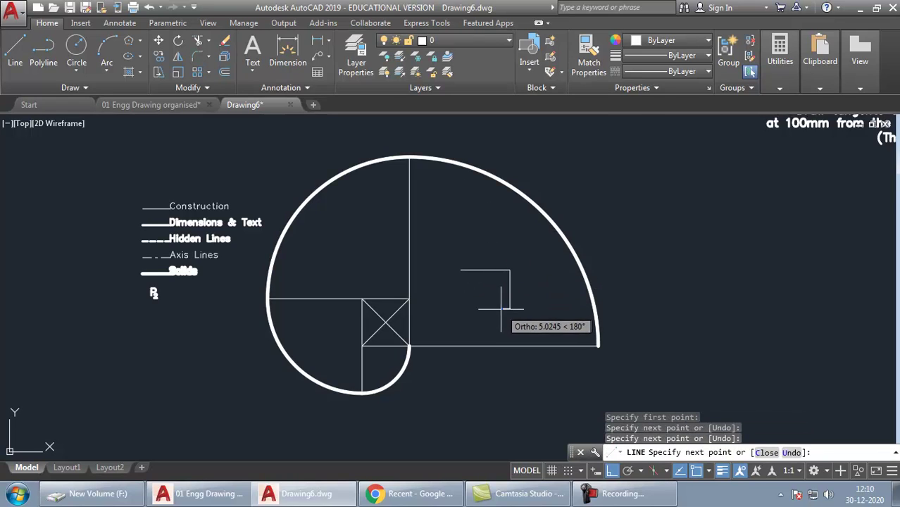
left_click(430, 308)
key("Escape")
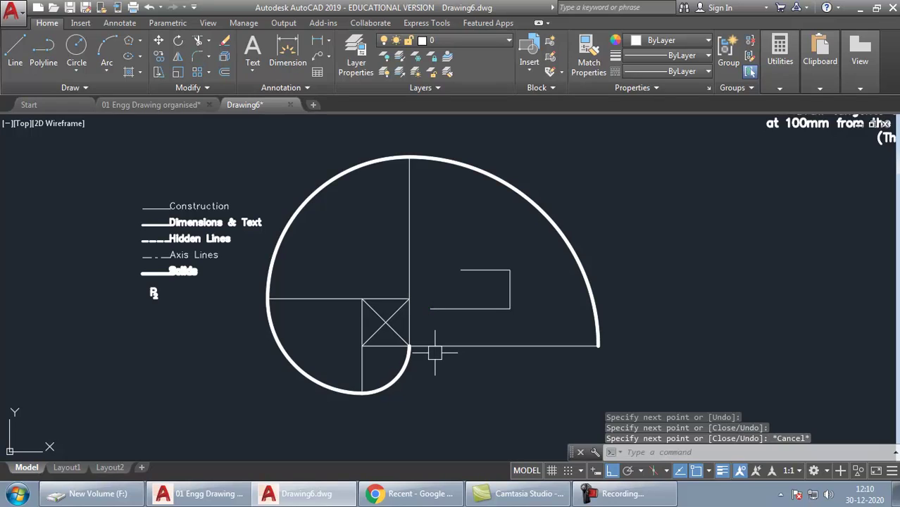
type("u")
key("Return")
key("F9")
Start a circle centred on the small square's centre point
middle_click_drag(523, 322, 492, 356)
type("c")
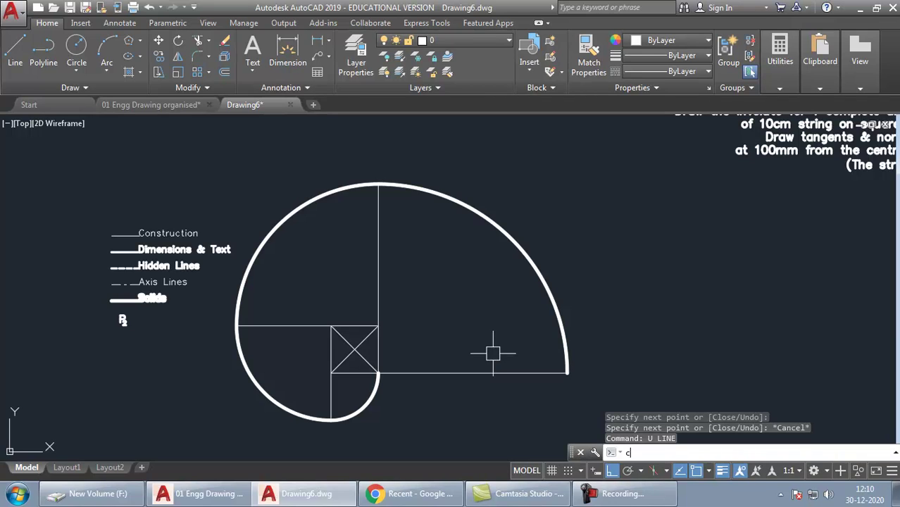
key("Return")
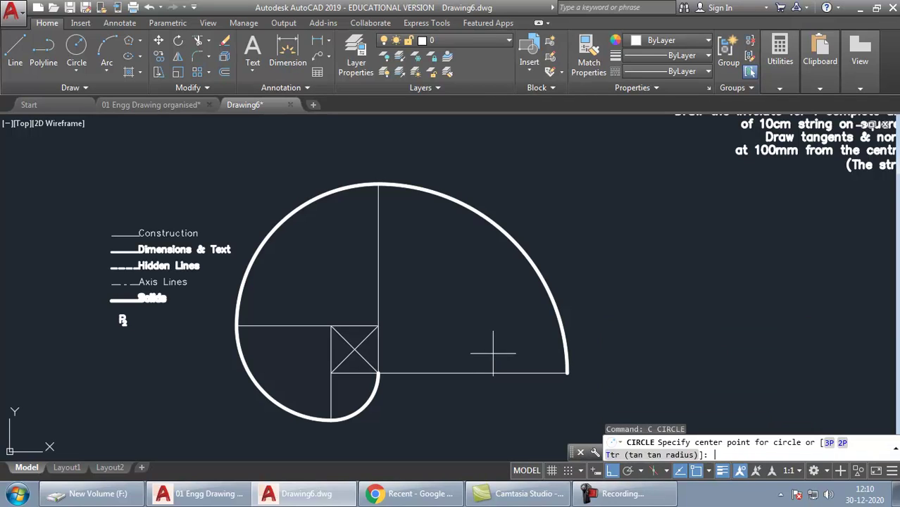
left_click(355, 350)
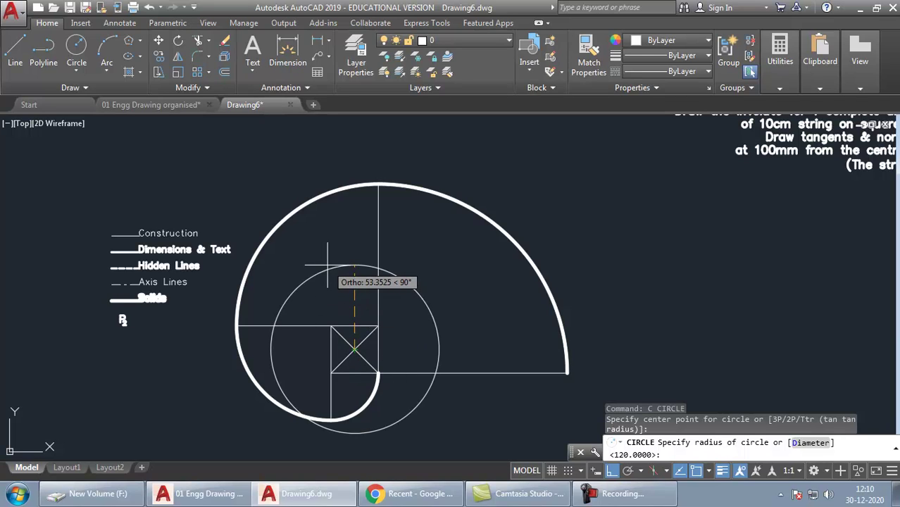
Give the circle a radius of 100 and check the upper involute arc's properties
type("100")
key("Return")
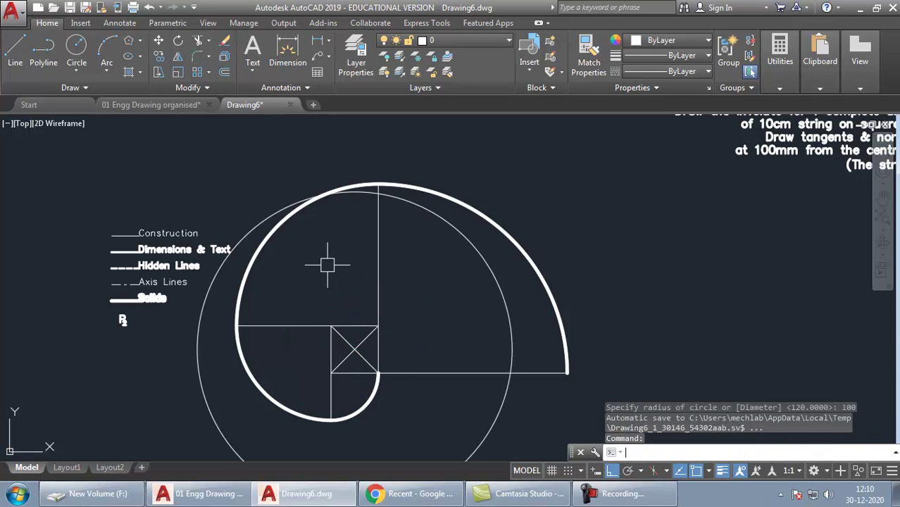
left_click(309, 211)
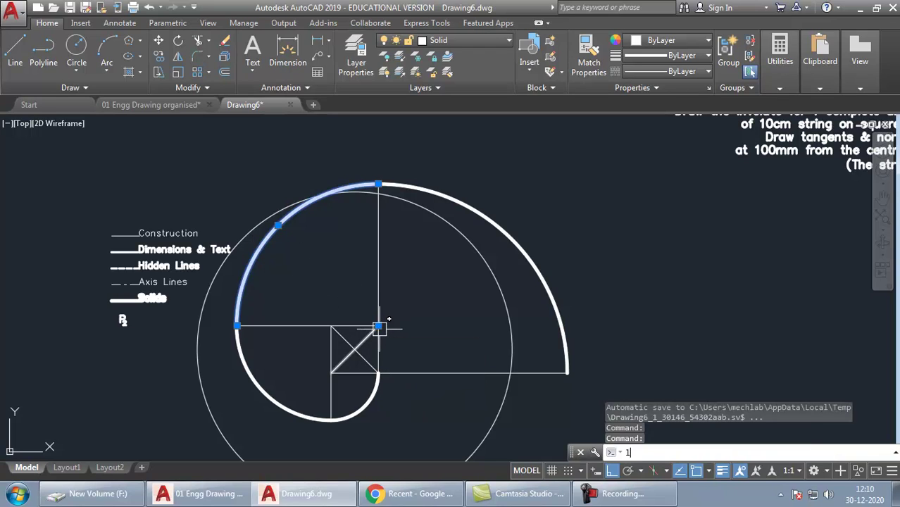
Draw a radial line from the arc centre to the circle–involute intersection, then centre it there
type("l")
key("Return")
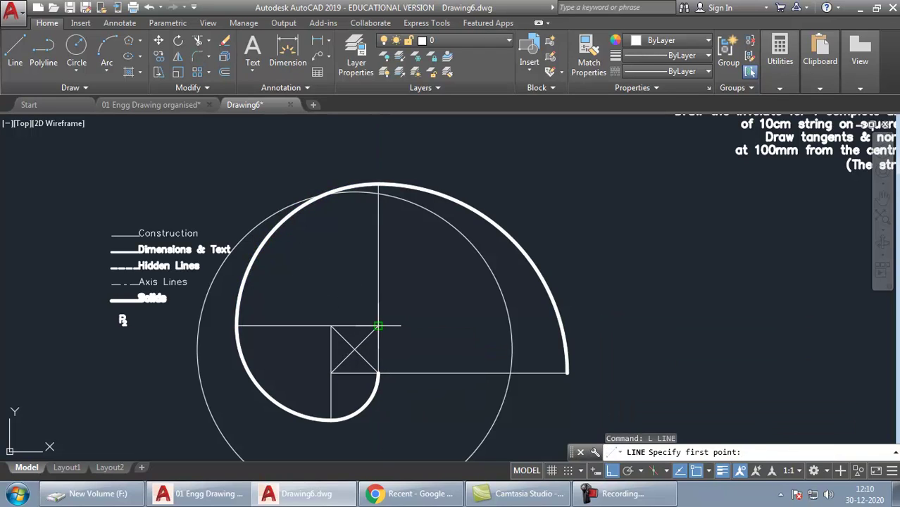
left_click(378, 325)
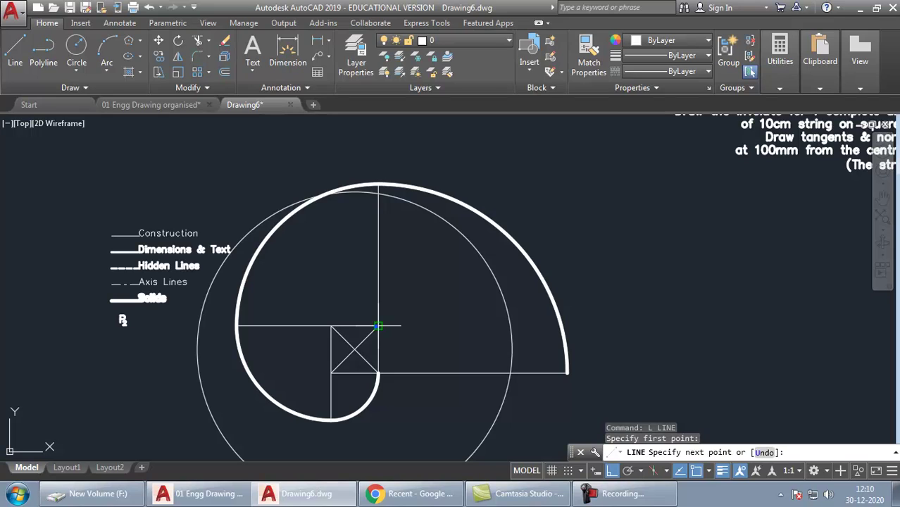
left_click(324, 197)
key("Return")
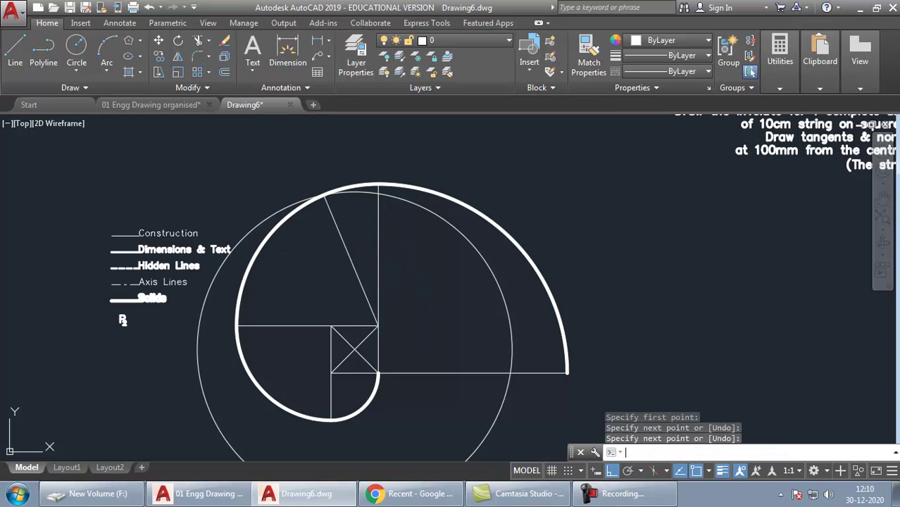
left_click(350, 251)
left_click(350, 260)
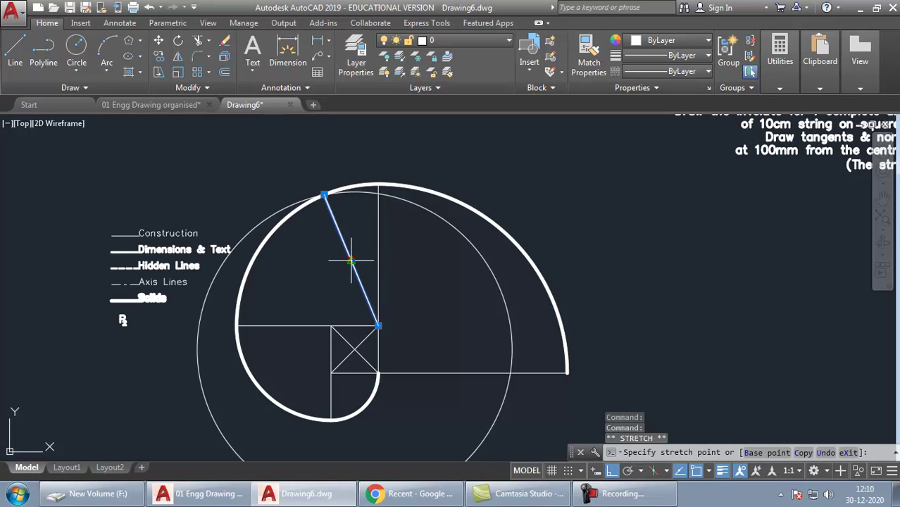
left_click(324, 196)
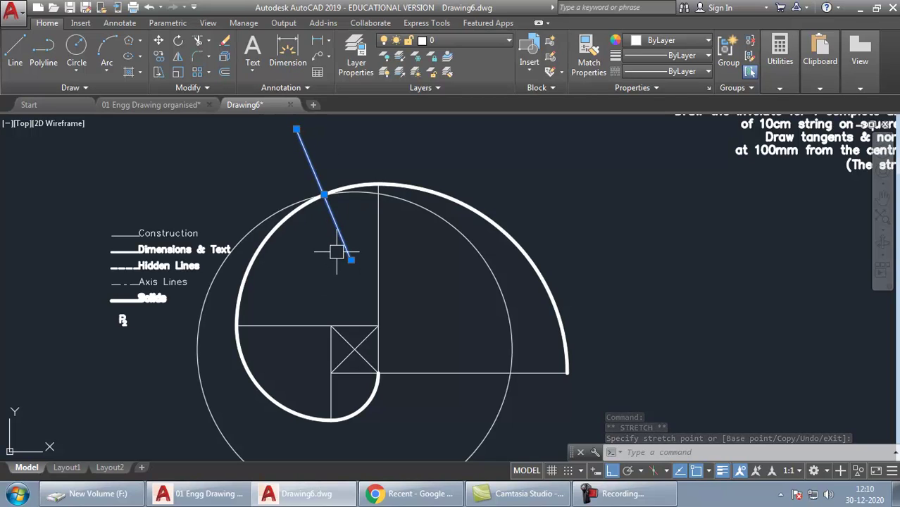
Rotate a copy of the normal line 90° about the intersection point to create the tangent
type("ro")
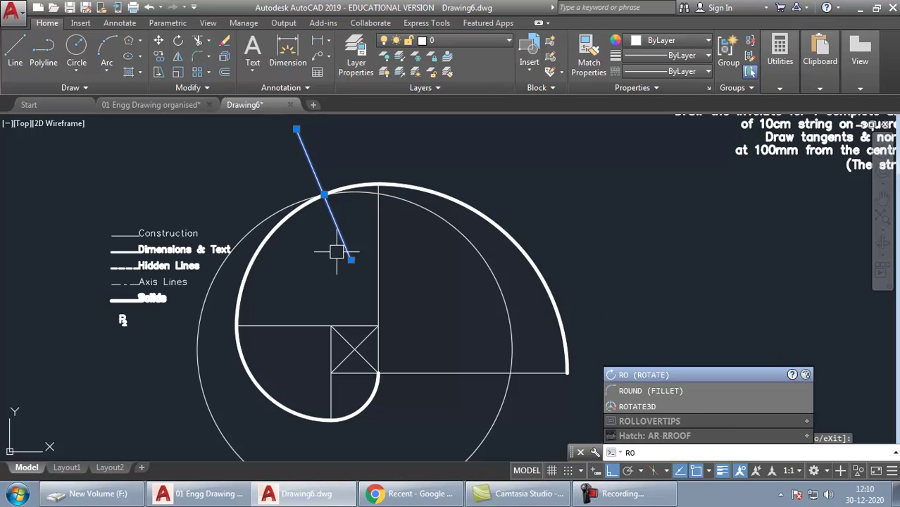
key("Return")
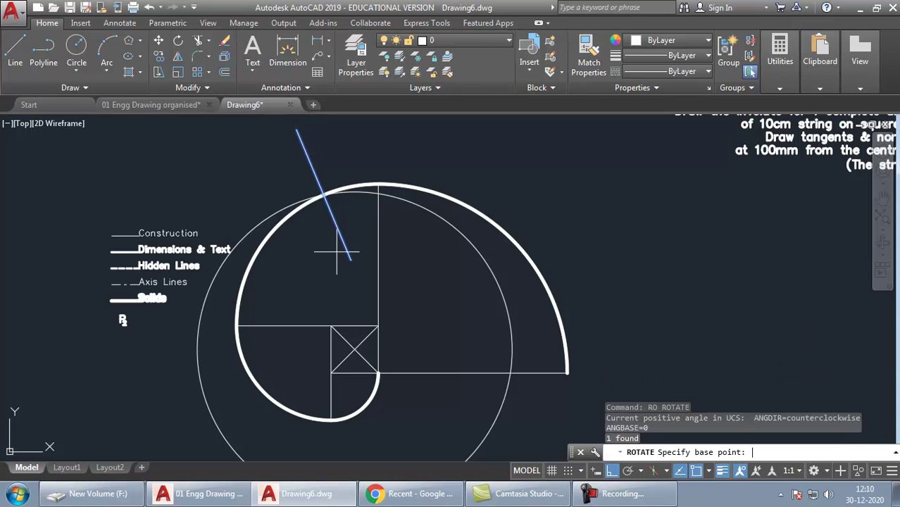
left_click(324, 194)
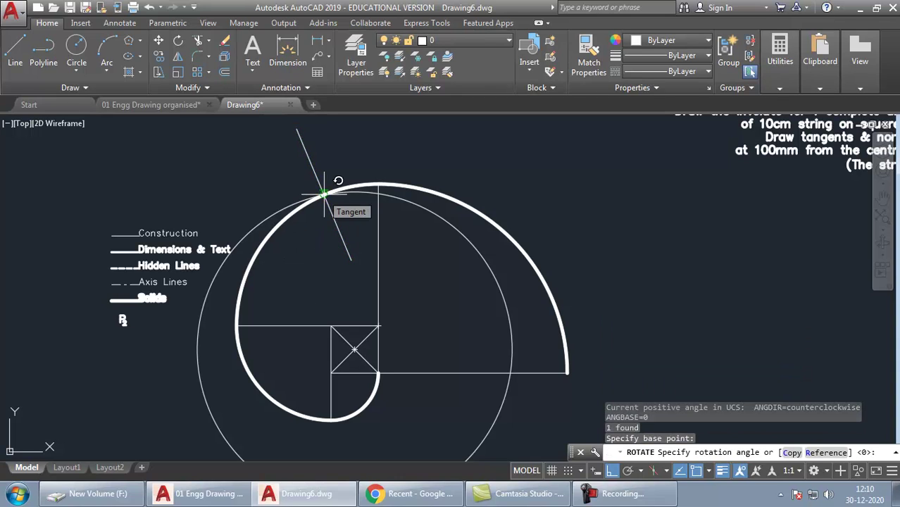
right_click(431, 167)
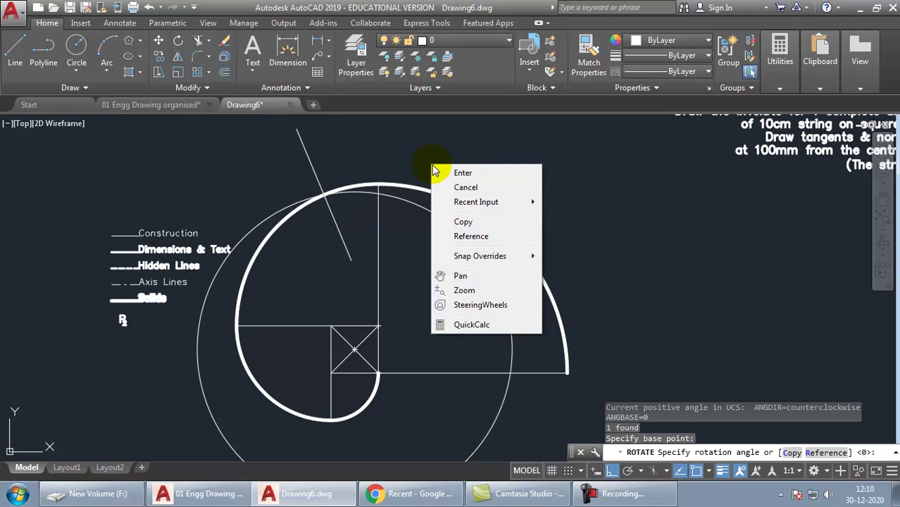
left_click(463, 222)
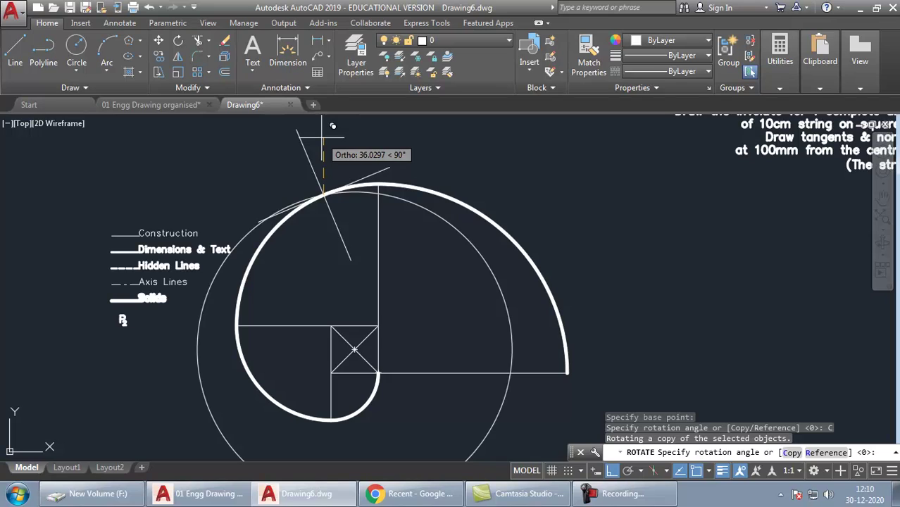
type("90")
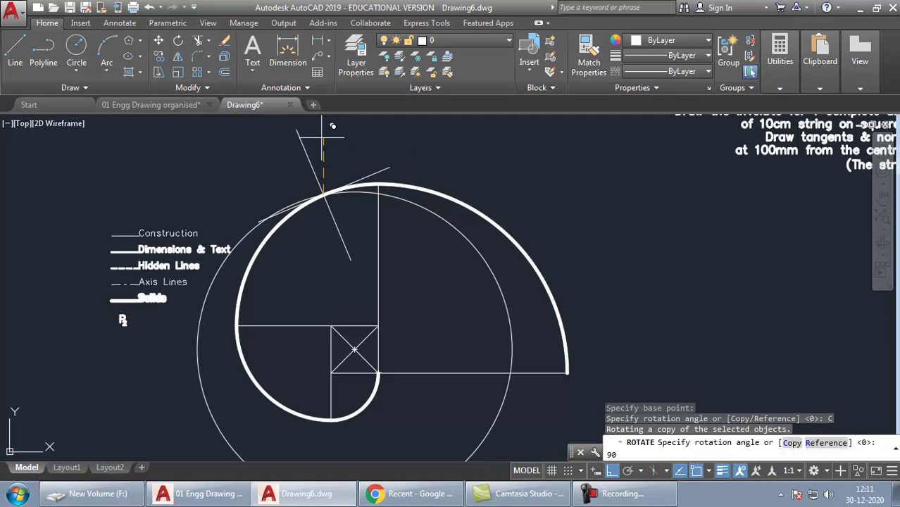
key("Return")
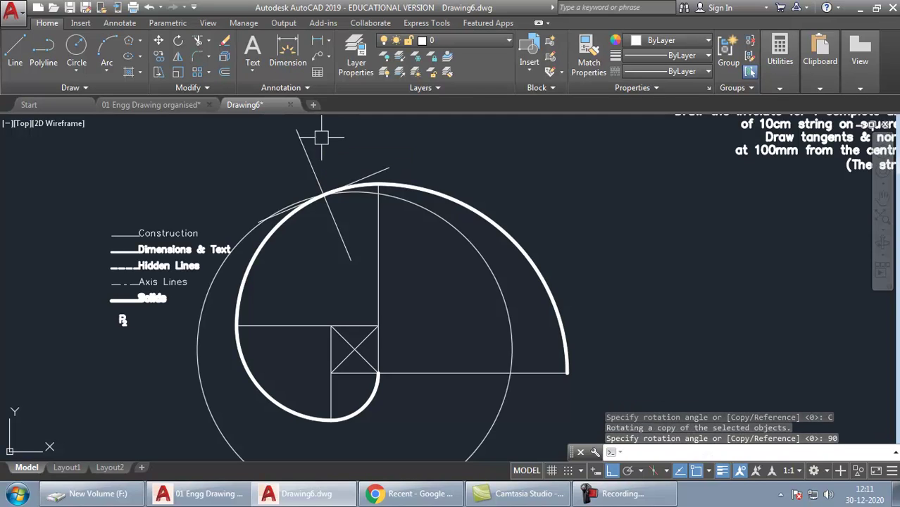
Match the normal and tangent lines to the thick Solids legend line style
left_click(301, 139)
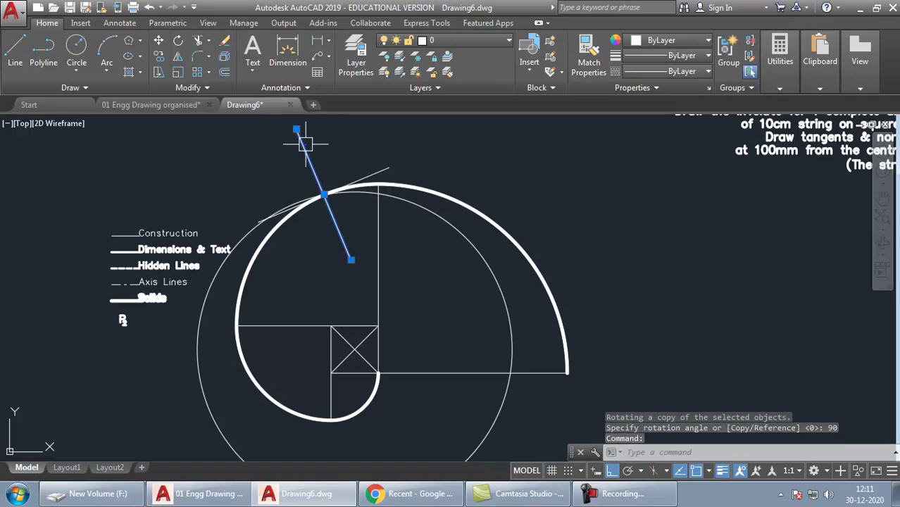
left_click(377, 173)
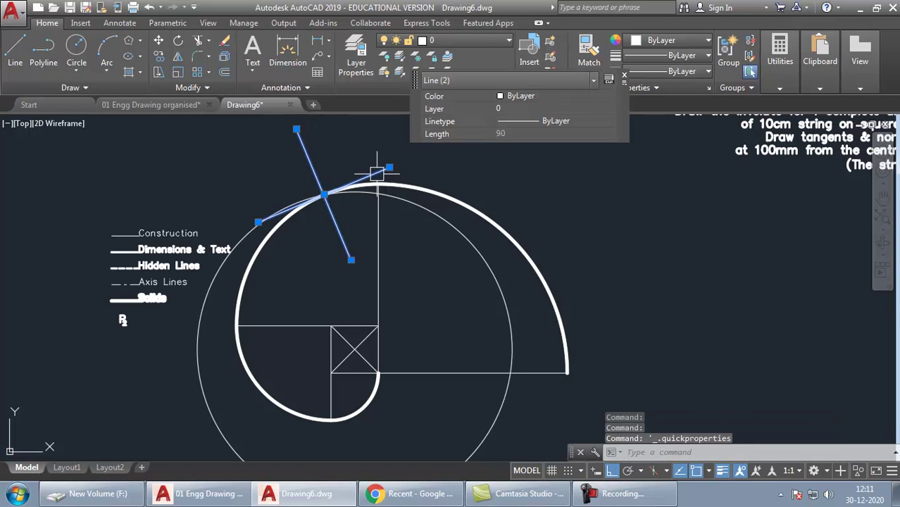
key("Escape")
type("MA")
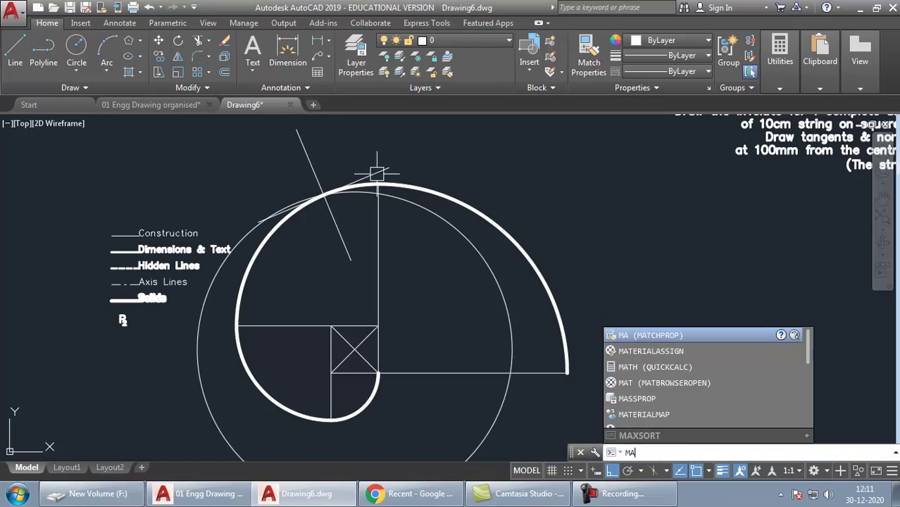
key("Return")
left_click(119, 301)
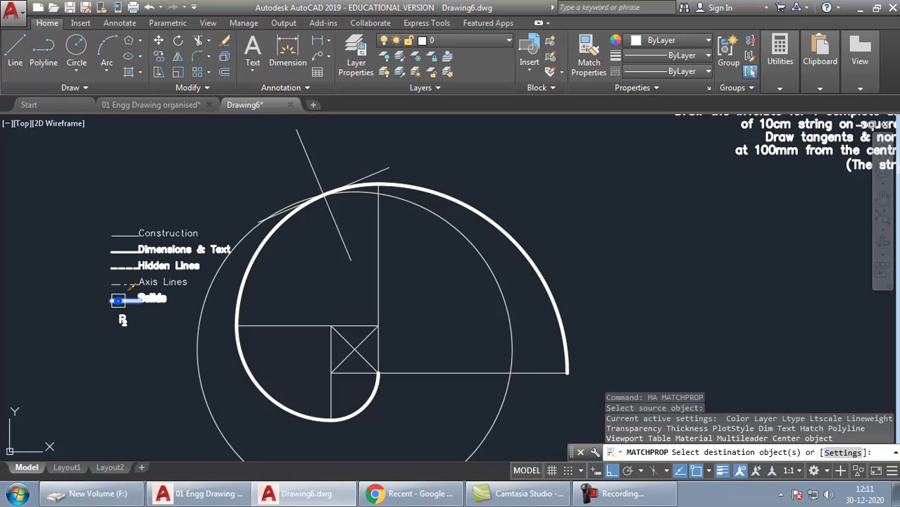
left_click(304, 154)
left_click(372, 168)
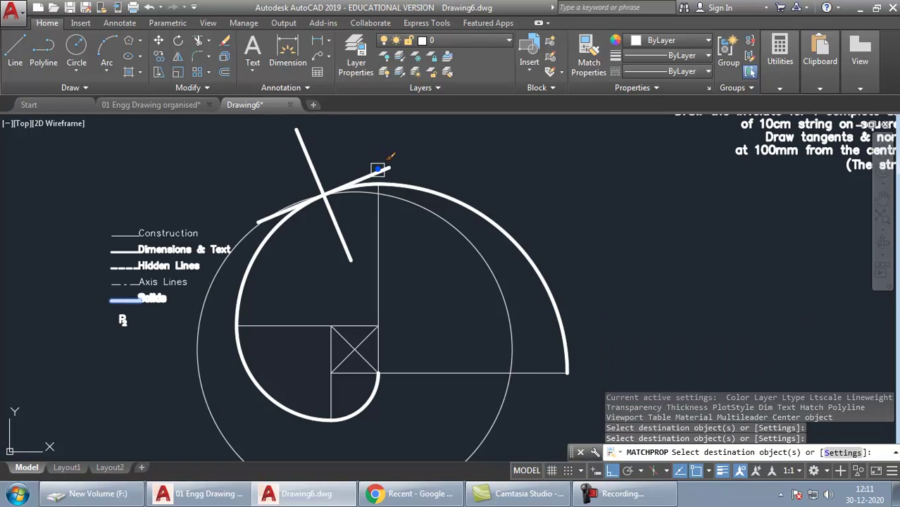
key("Return")
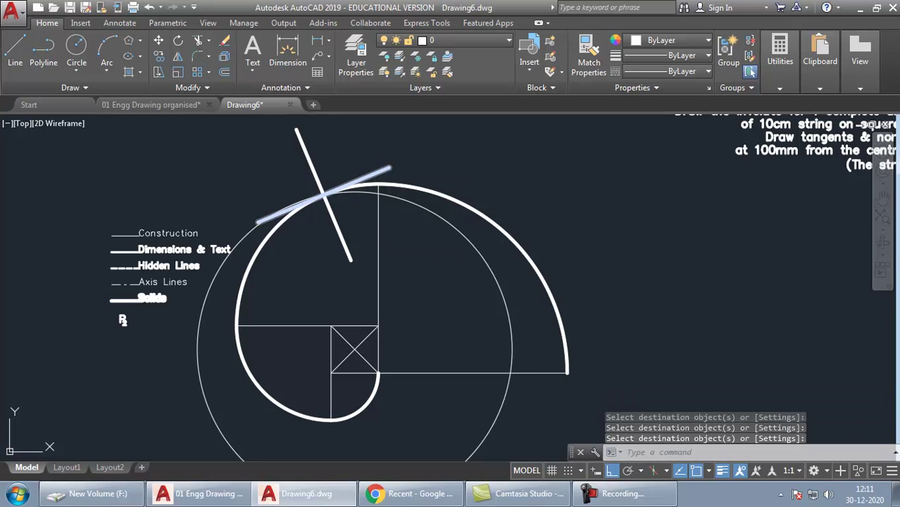
Erase the thin 100 mm construction circle
left_click(476, 249)
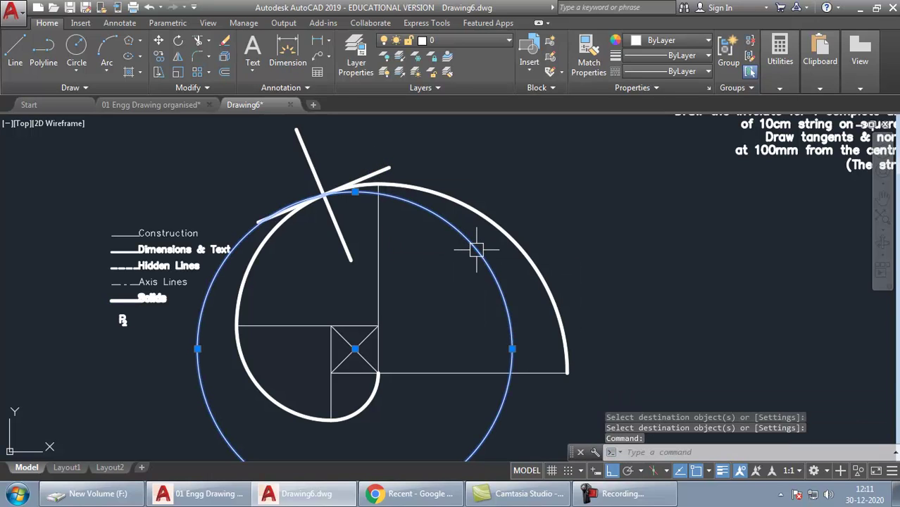
type("e")
key("Return")
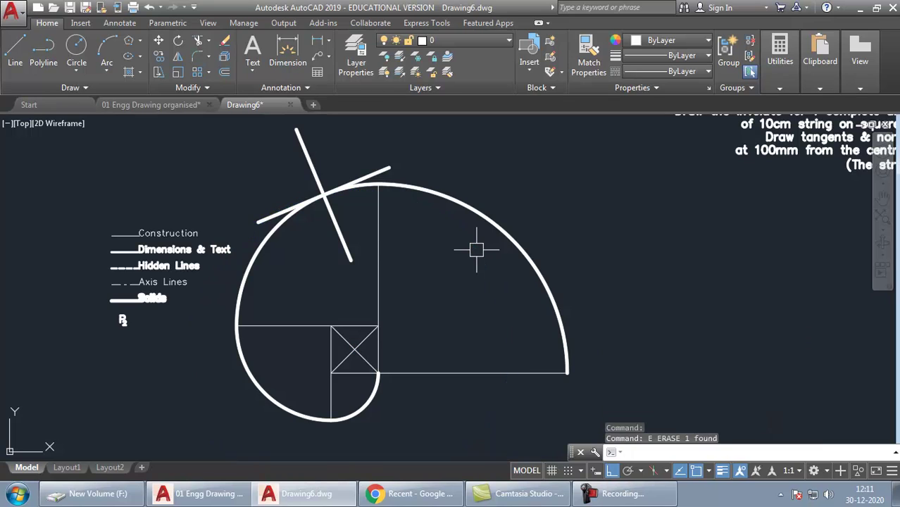
middle_click_drag(690, 177, 509, 241)
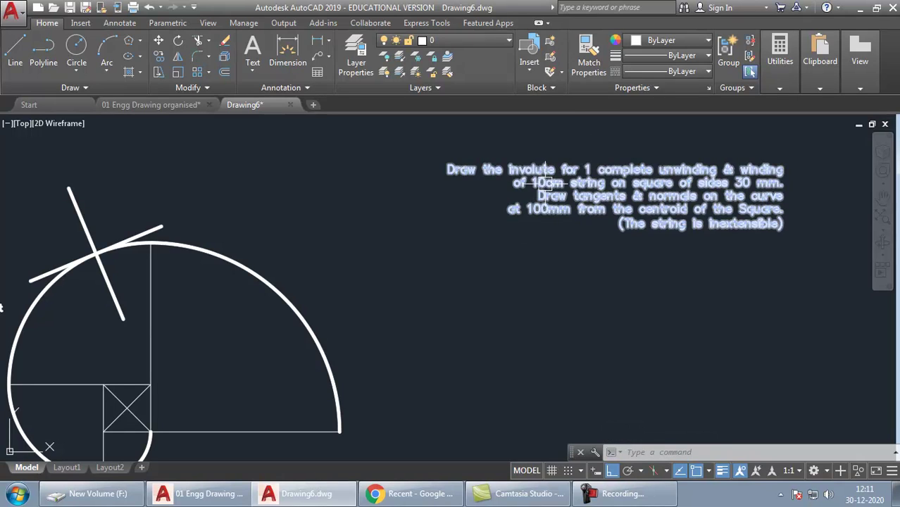
Draw a 100 mm horizontal line starting at the square's corner
middle_click_drag(412, 342, 537, 261)
type("l")
key("Return")
left_click(278, 350)
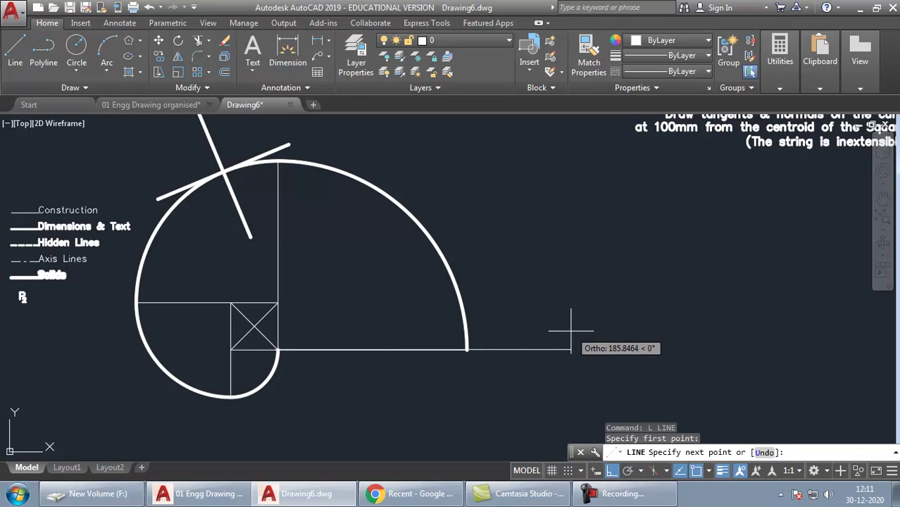
type("1")
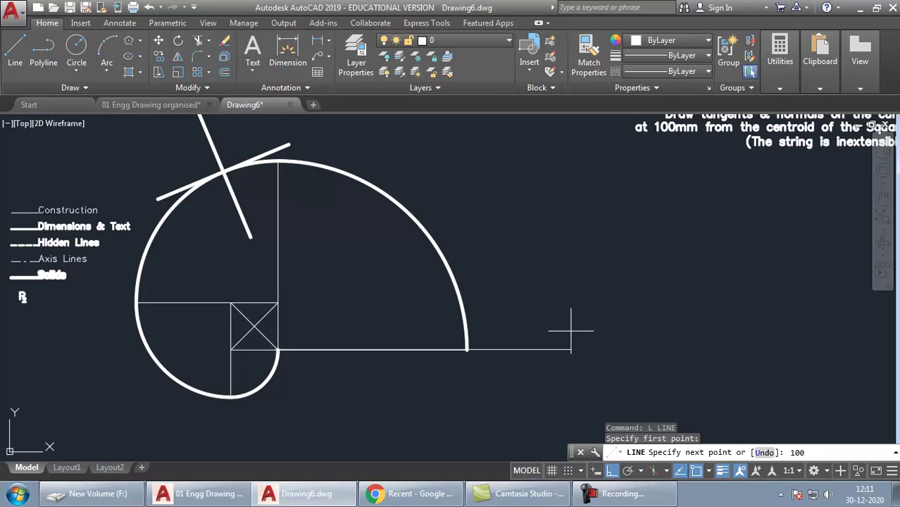
type("00")
key("Return")
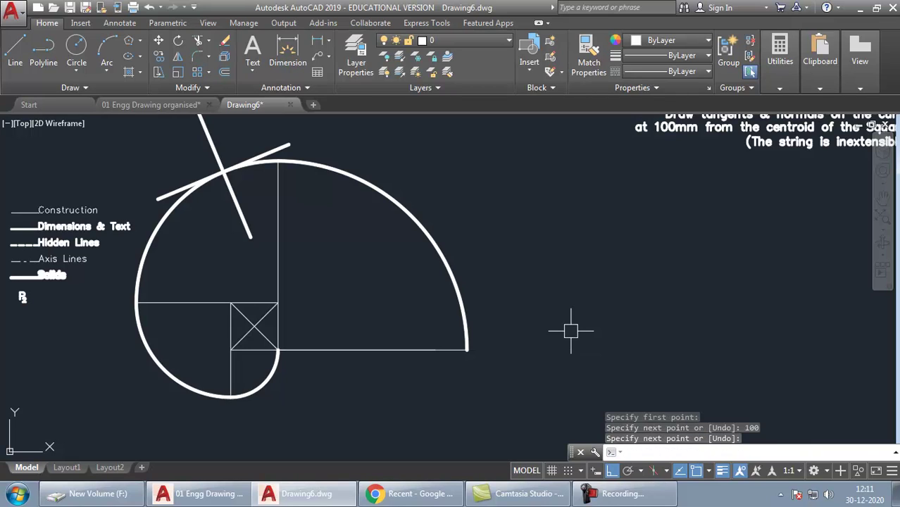
key("Return")
left_click(368, 350)
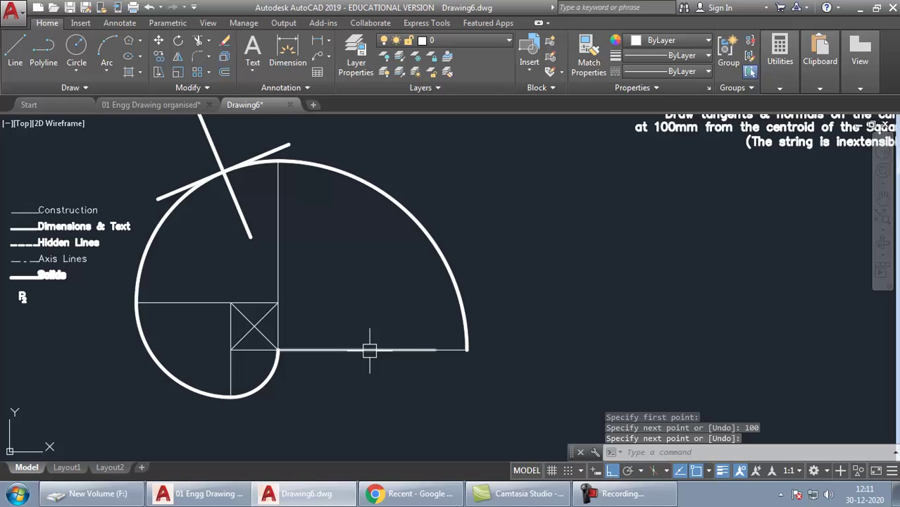
Add a linear dimension reading 100 below the new line
left_click(315, 42)
left_click(279, 350)
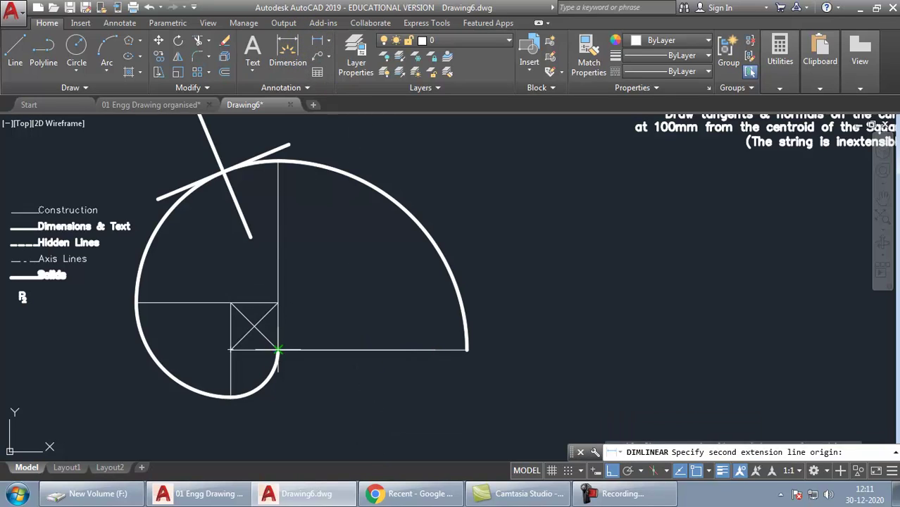
left_click(436, 350)
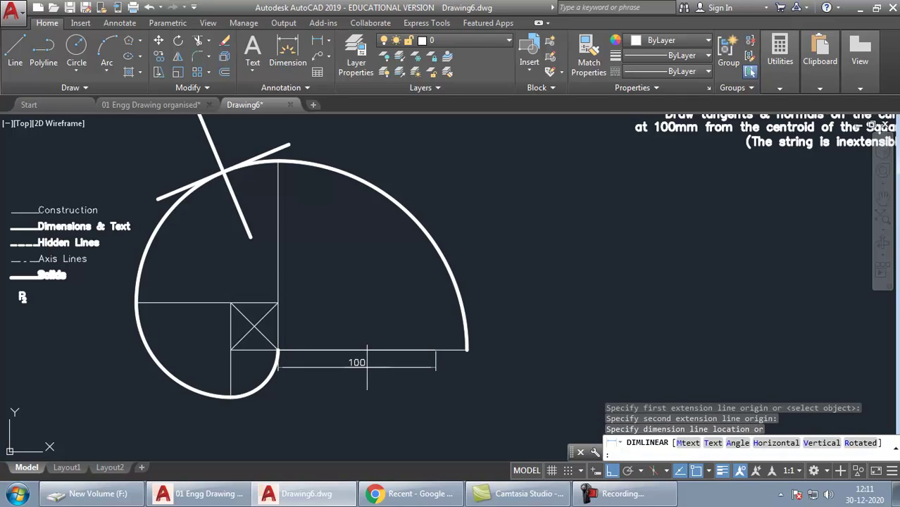
left_click(378, 367)
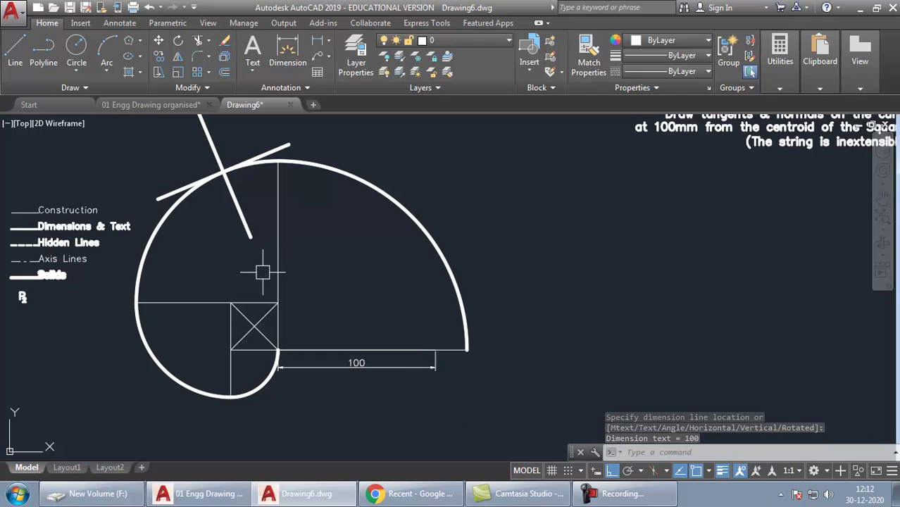
Draw a radius-100 circle at the square's corner, trim it, and erase the leftover upper-left arc
type("c")
key("Return")
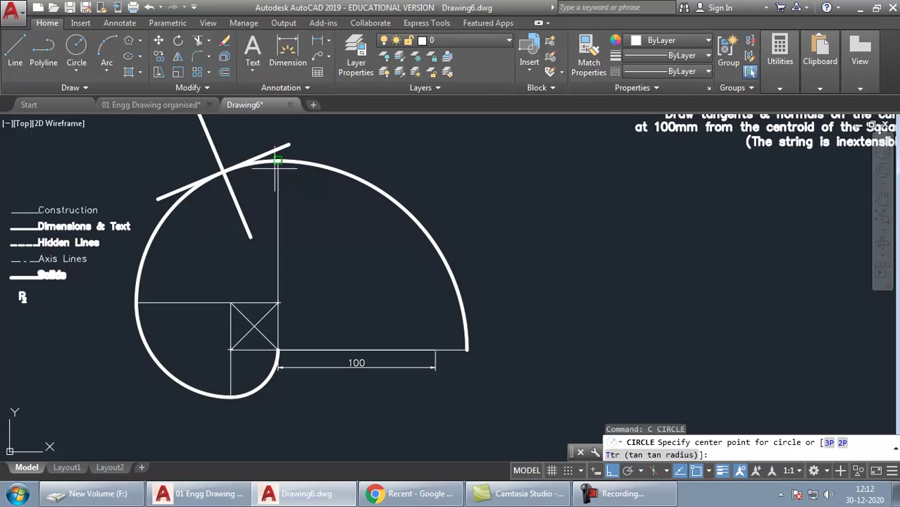
left_click(278, 350)
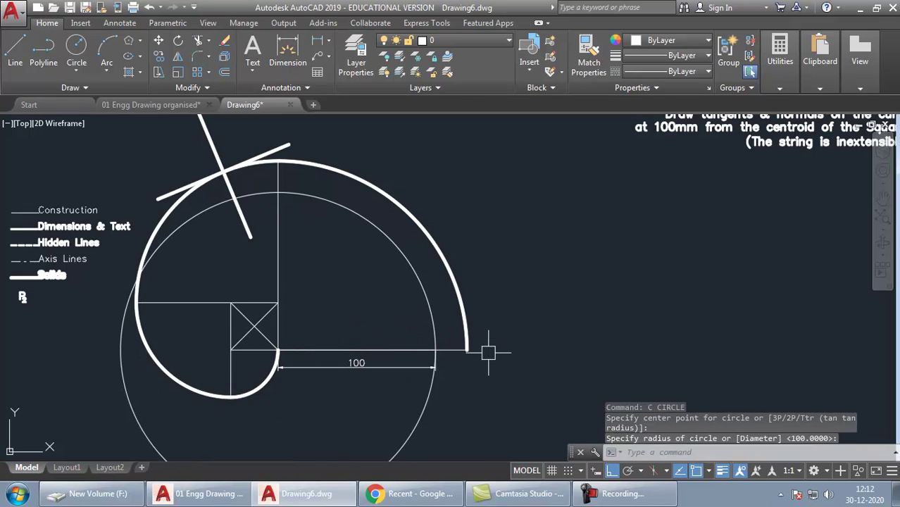
left_click(434, 327)
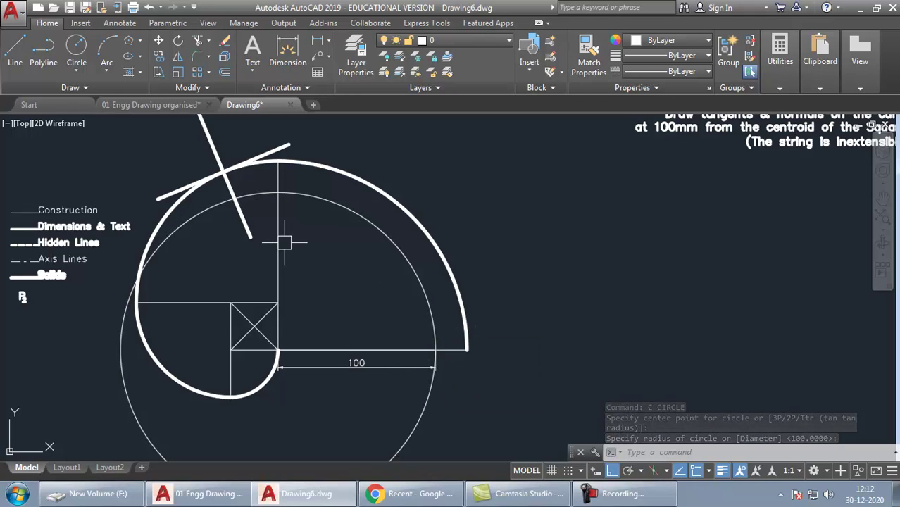
type("TR")
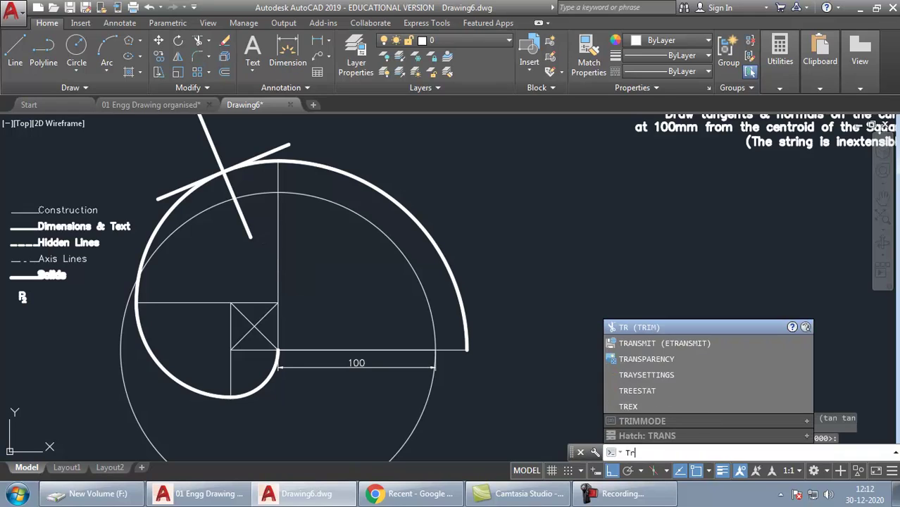
key("Return")
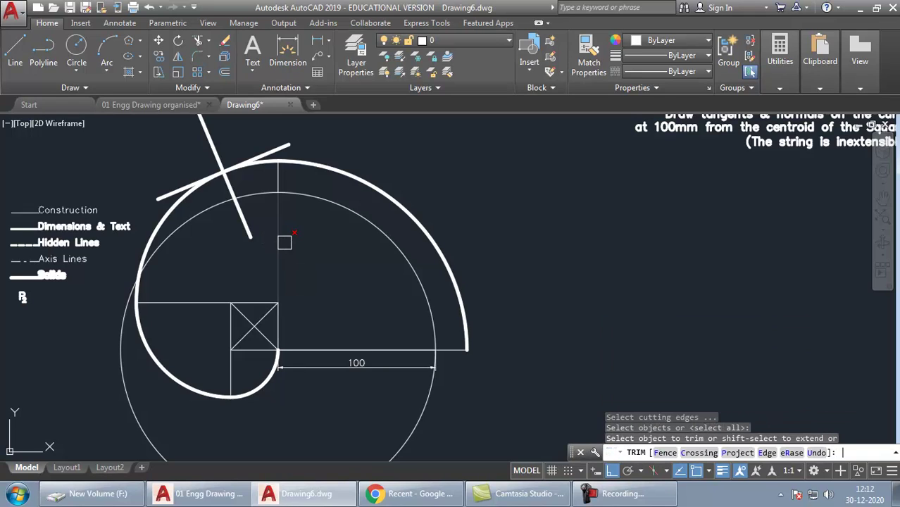
left_click(262, 195)
left_click(281, 247)
left_click(422, 401)
key("Return")
left_click(203, 209)
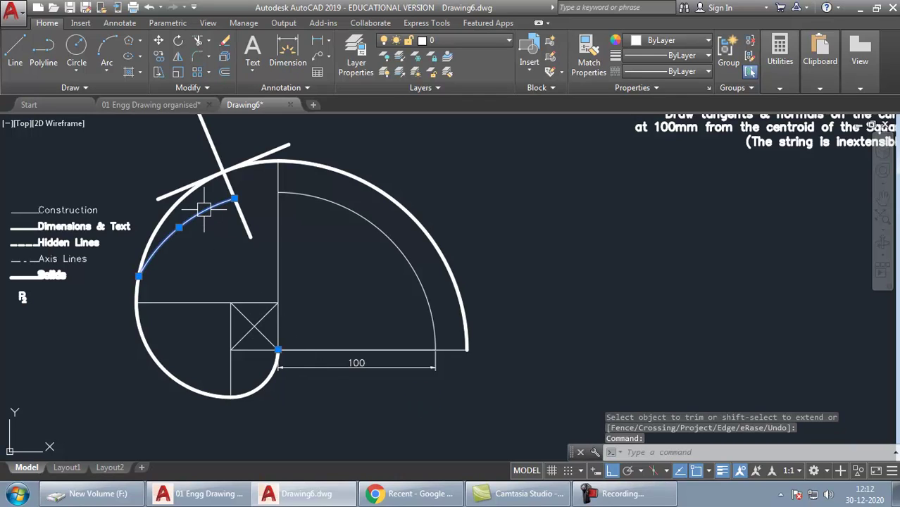
type("E")
key("Return")
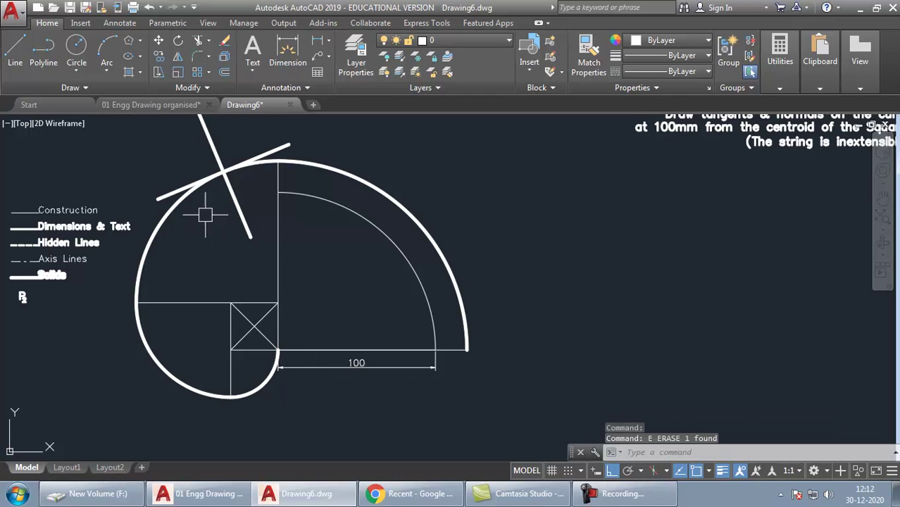
Draw a circle at the square's upper-right corner, trim its upper-right arc, and erase the lower leftover
left_click(424, 300)
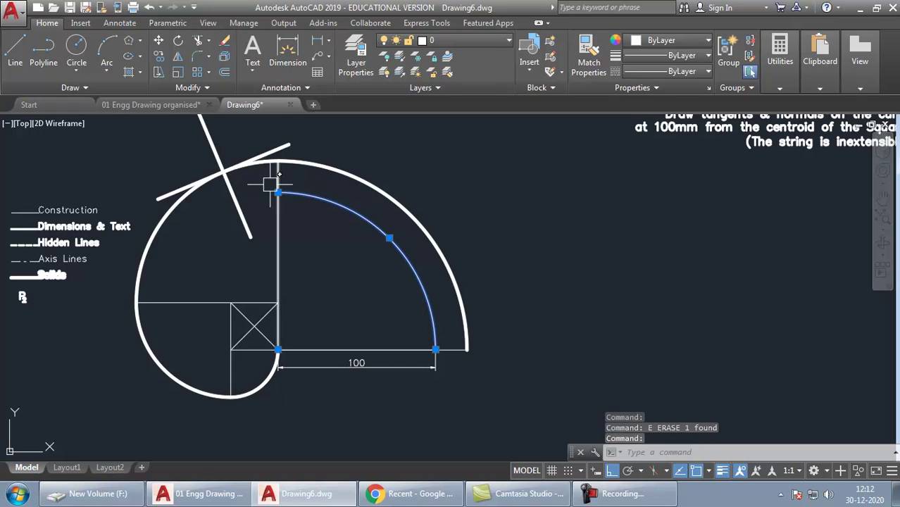
key("Escape")
type("c")
key("Return")
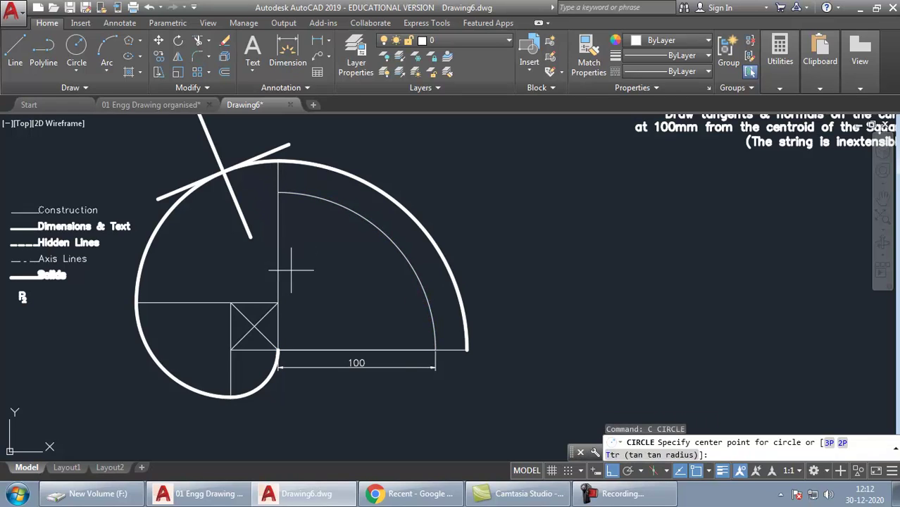
left_click(278, 303)
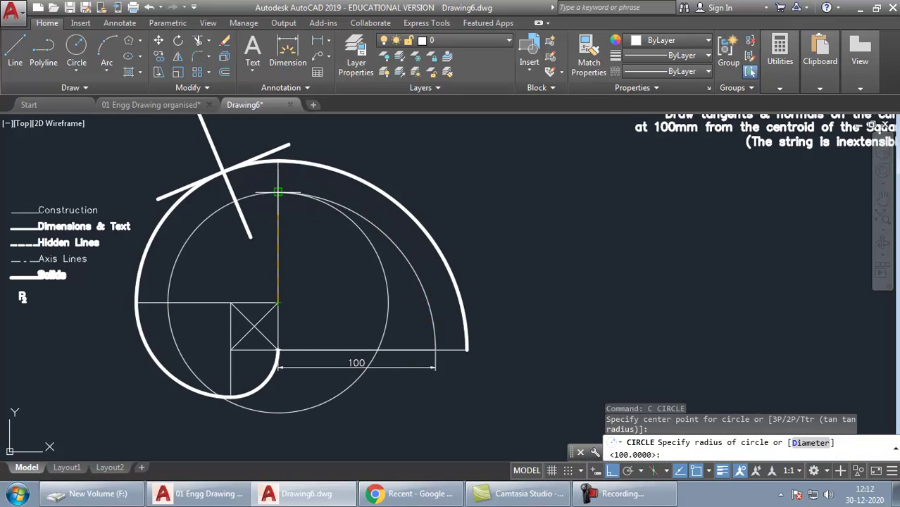
type("t")
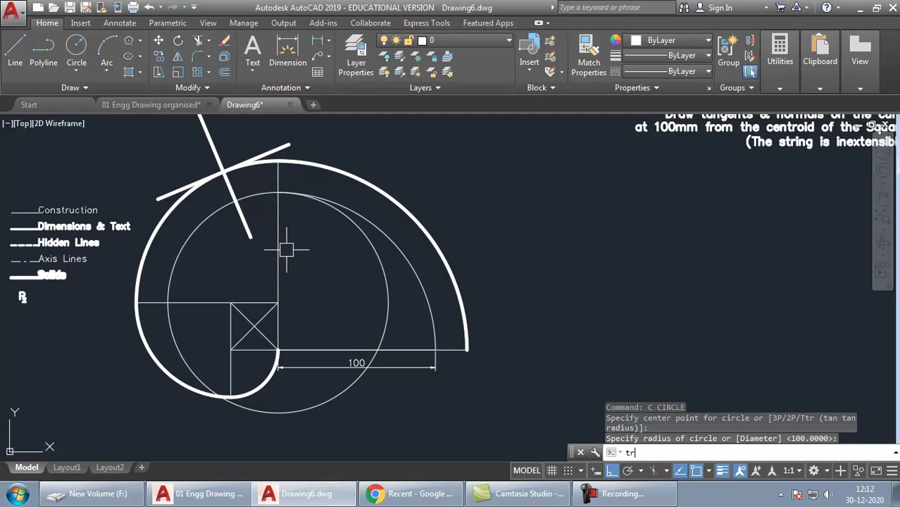
type("r")
key("Return")
left_click(373, 247)
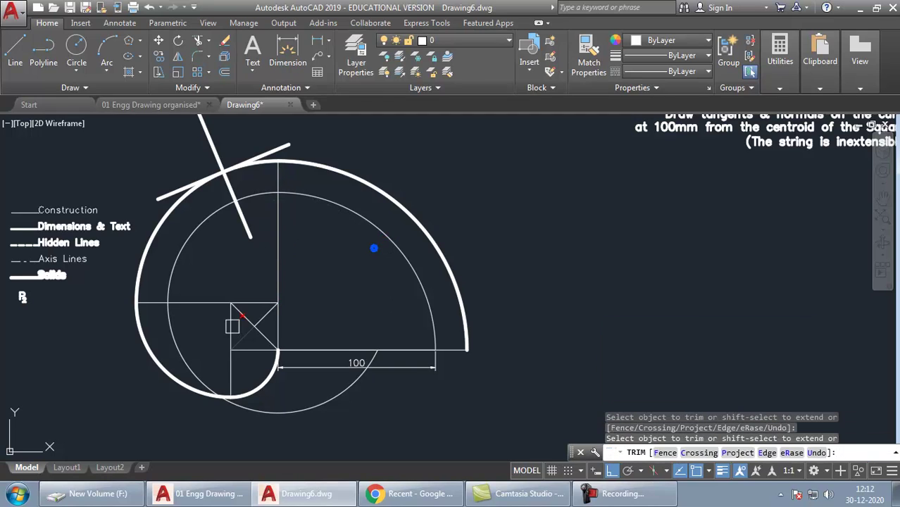
key("Return")
left_click(309, 409)
mouse_move(310, 410)
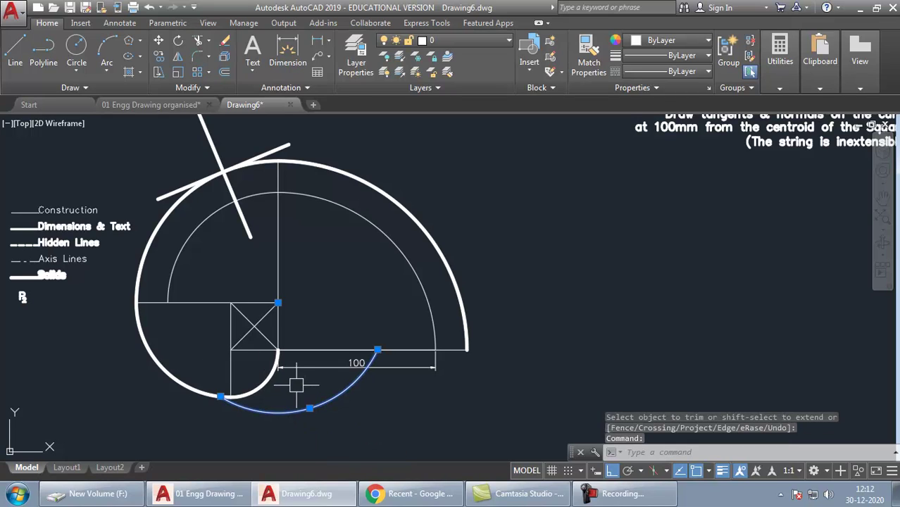
type("e")
key("Return")
Draw a small circle at the square's upper-left corner, trim it, and erase the leftover arc
type("c")
key("Return")
left_click(231, 304)
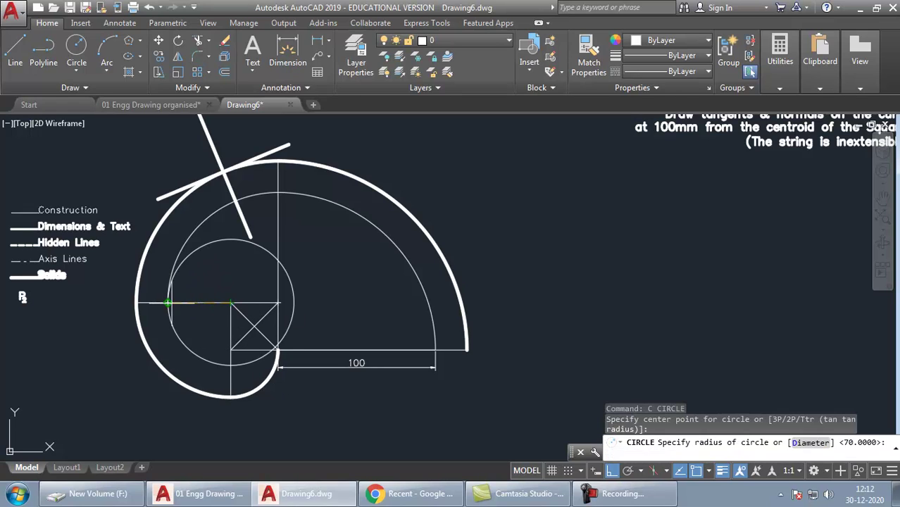
left_click(168, 303)
type("tr")
key("Return")
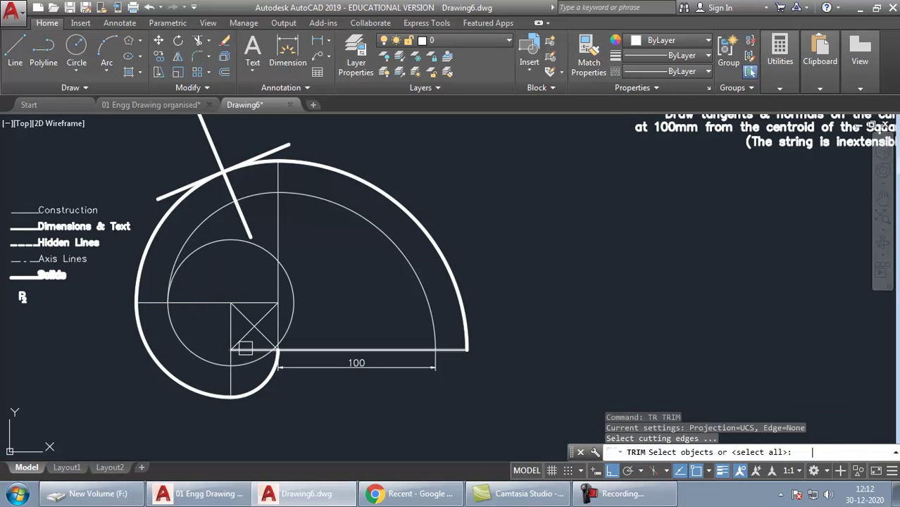
key("Return")
left_click(212, 247)
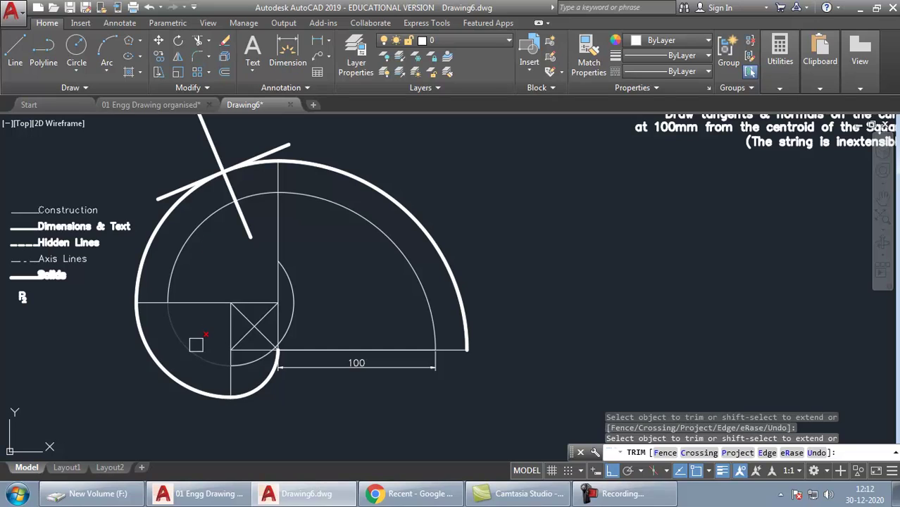
key("Escape")
left_click(294, 310)
type("e")
key("Return")
Draw a small circle at the square's lower-left corner, trim it, and erase the leftover piece
type("c")
key("Return")
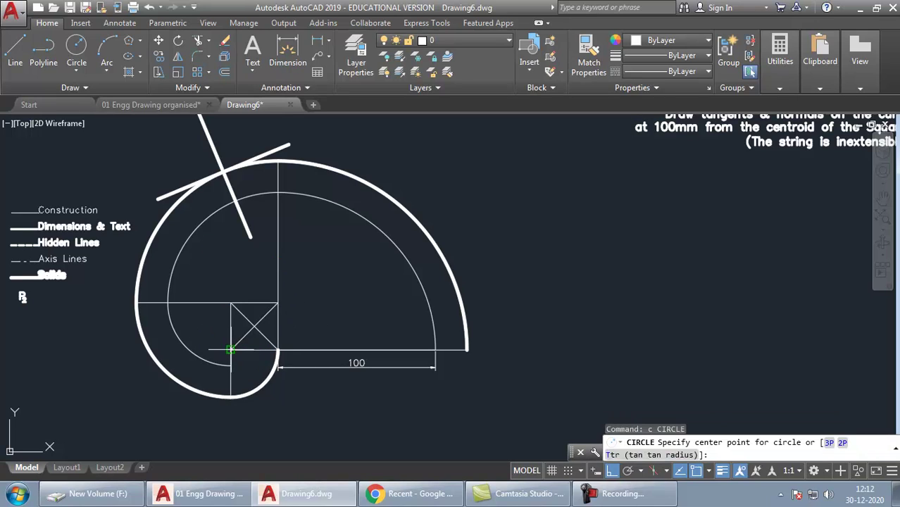
left_click(231, 349)
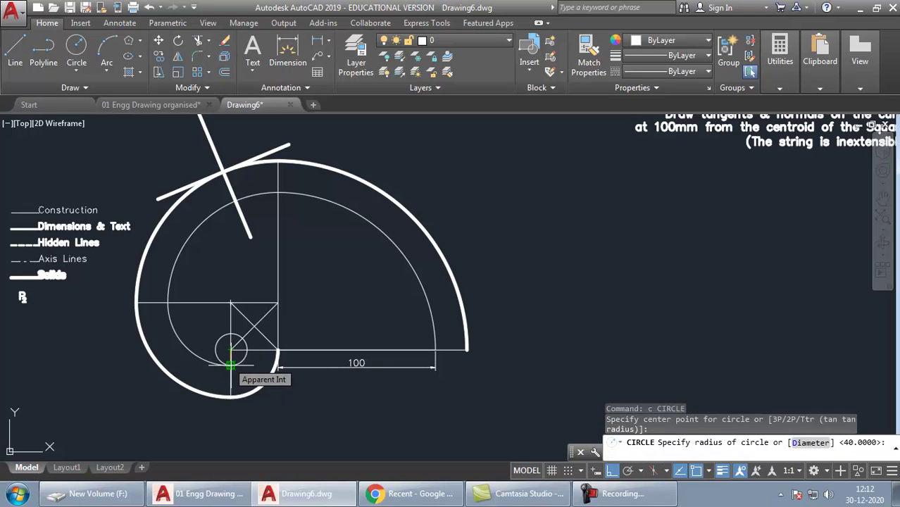
left_click(231, 365)
type("tr")
key("Return")
key("Return")
left_click(255, 340)
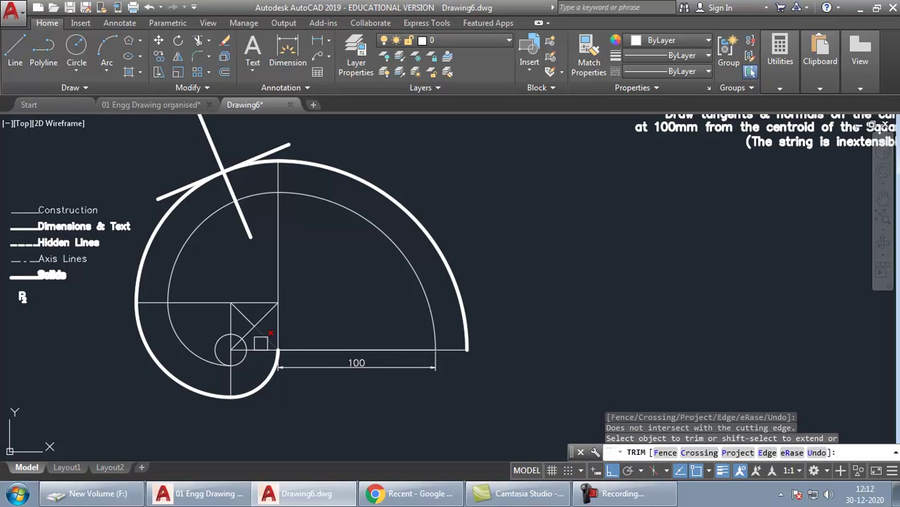
left_click(219, 347)
key("Return")
left_click(237, 338)
type("e")
key("Return")
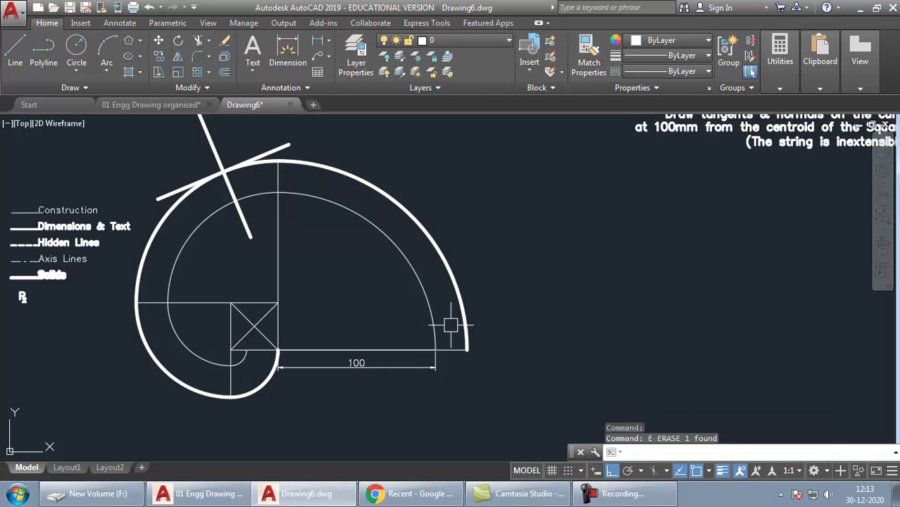
Match the four thin inner arcs to the thick Solids legend line style
type("ma")
key("Return")
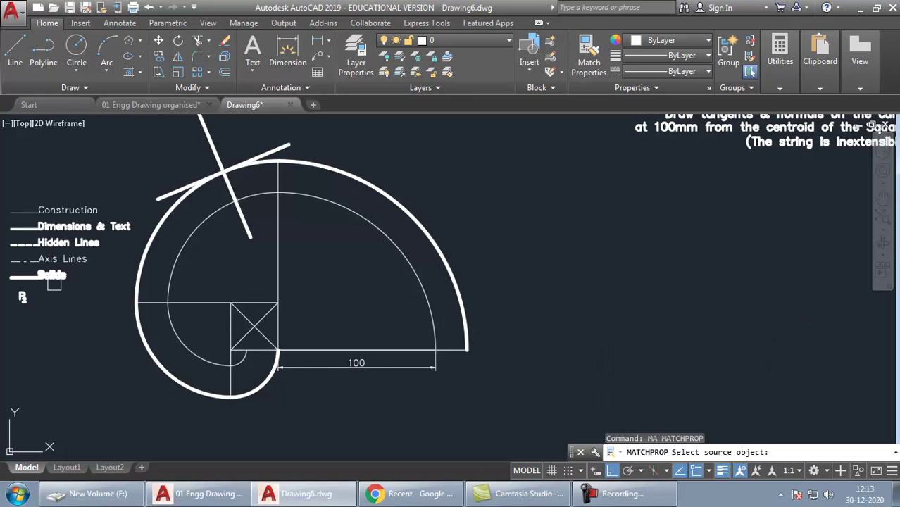
left_click(54, 282)
left_click(186, 348)
left_click(247, 363)
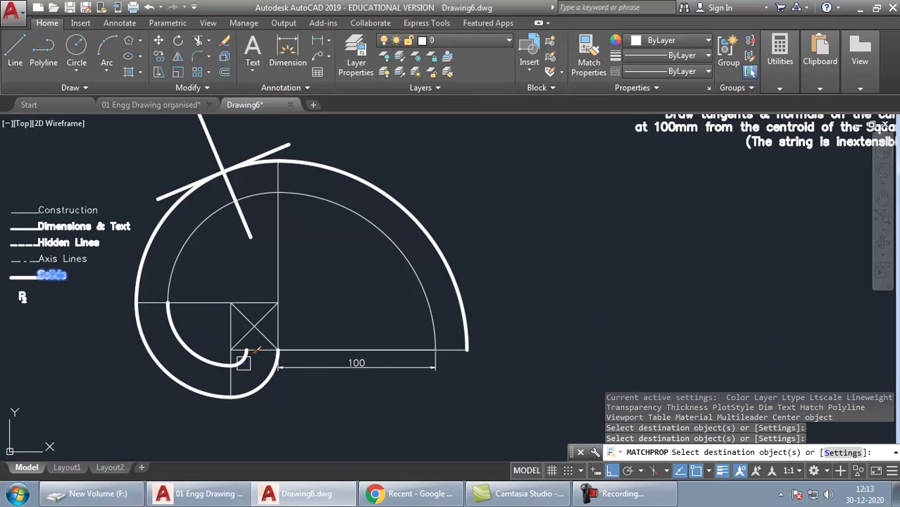
left_click(178, 265)
left_click(359, 217)
key("Return")
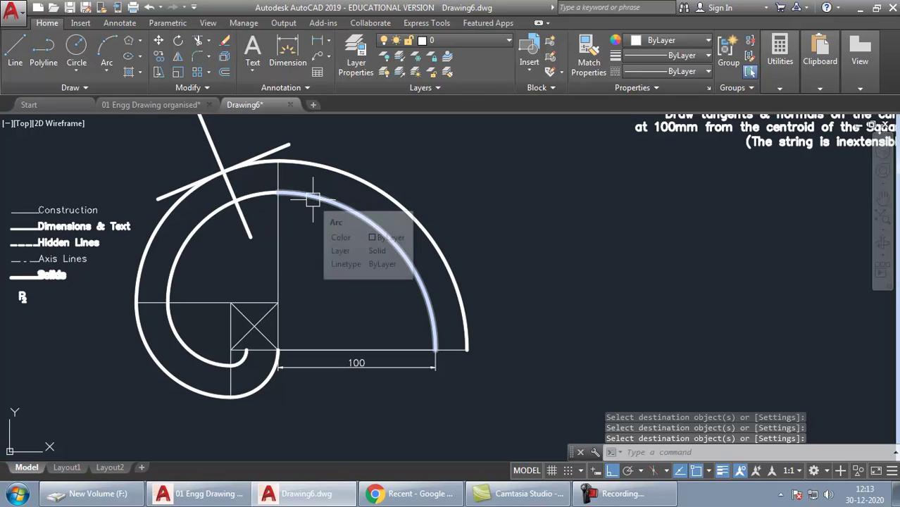
middle_click_drag(326, 270, 346, 297)
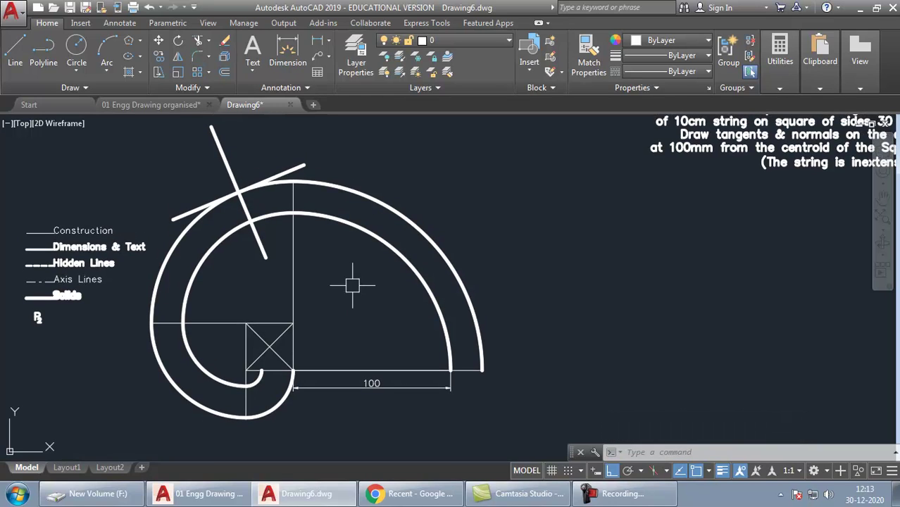
Draw a radius-100 construction circle centred on the square's centroid
type("c")
key("Return")
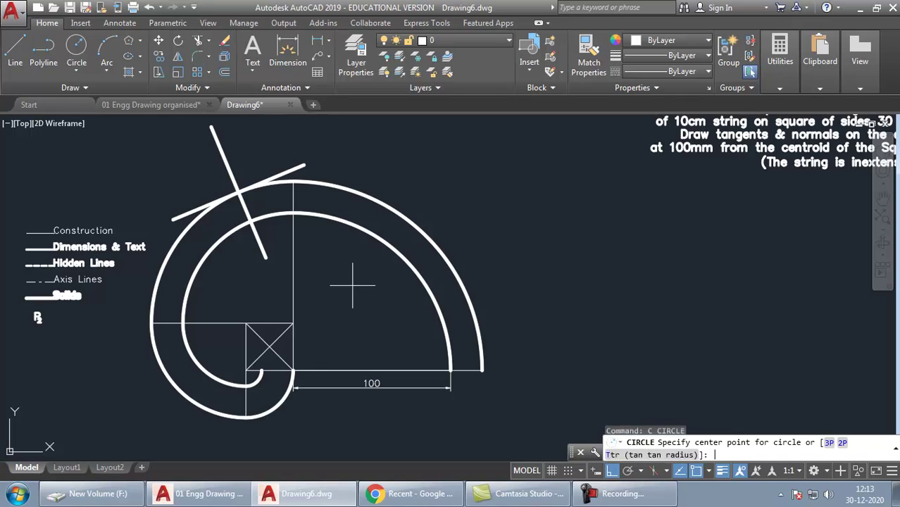
left_click(268, 346)
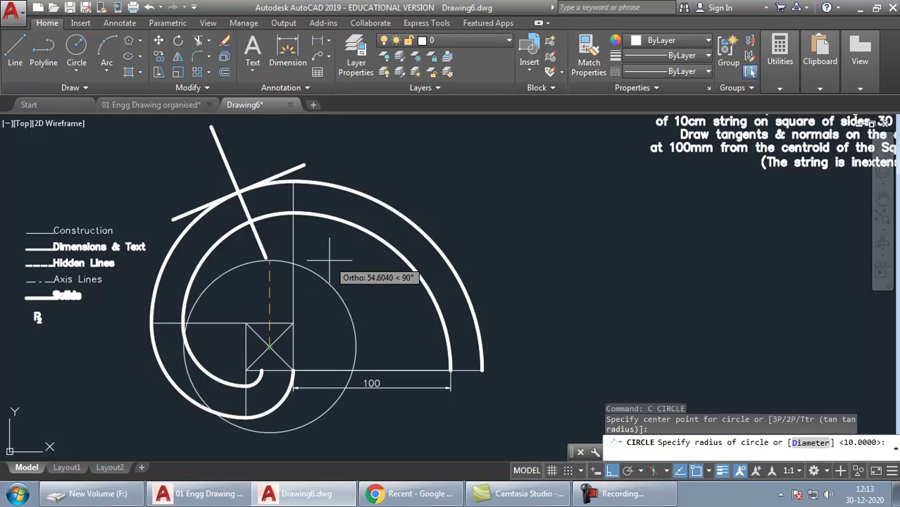
type("100")
key("Return")
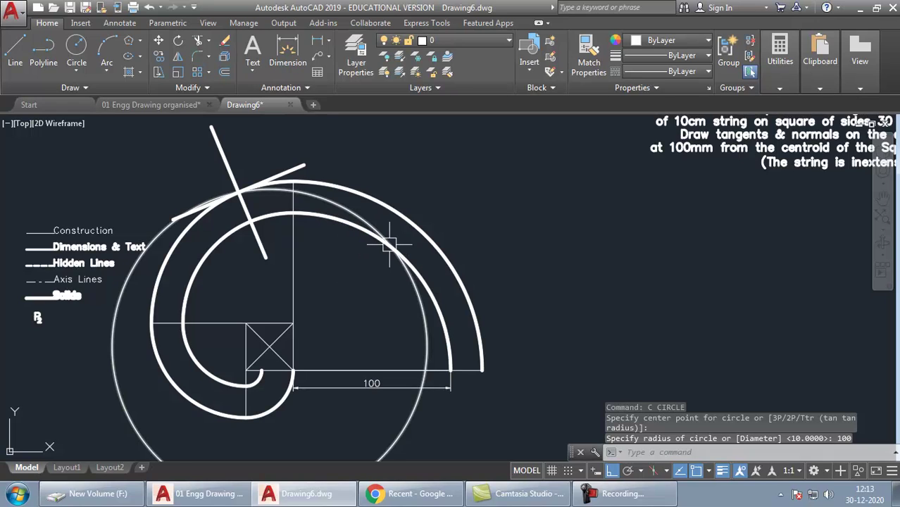
Draw the normal from the square's corner to the circle–involute intersection, then centre it on that point
type("l")
key("Return")
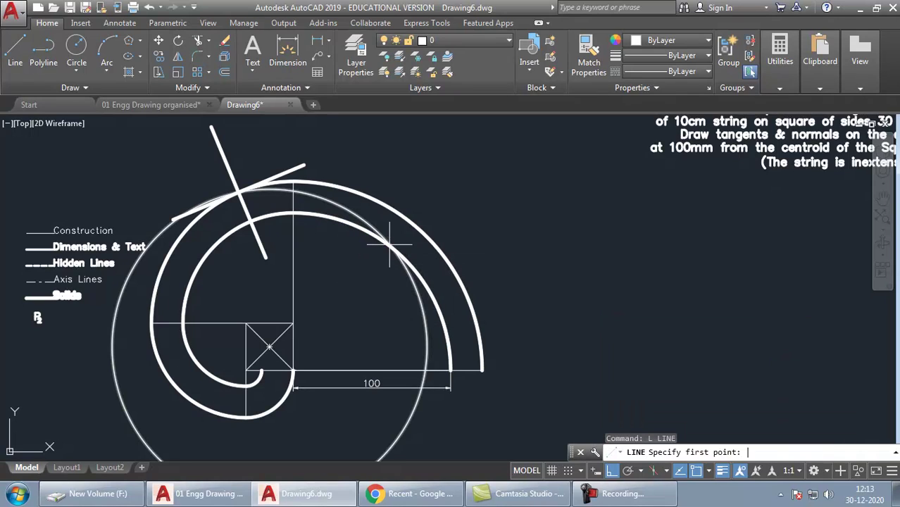
left_click(293, 370)
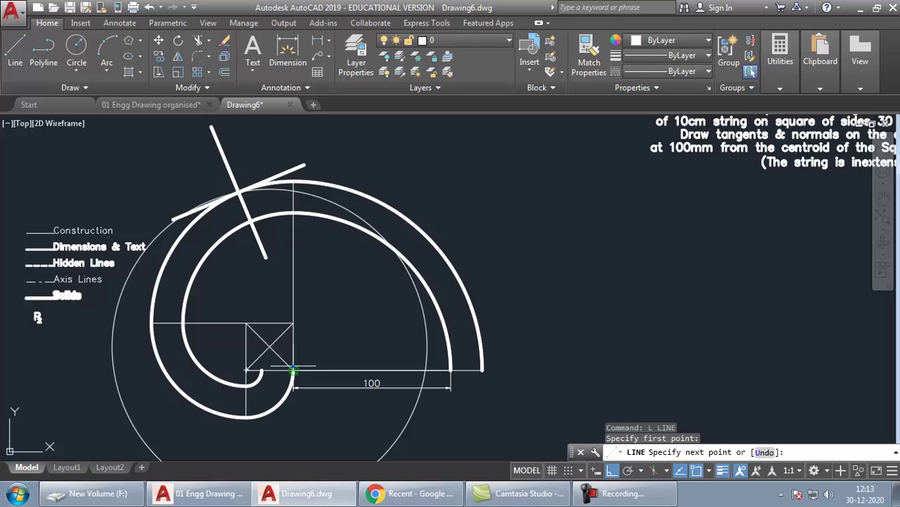
left_click(388, 246)
key("Return")
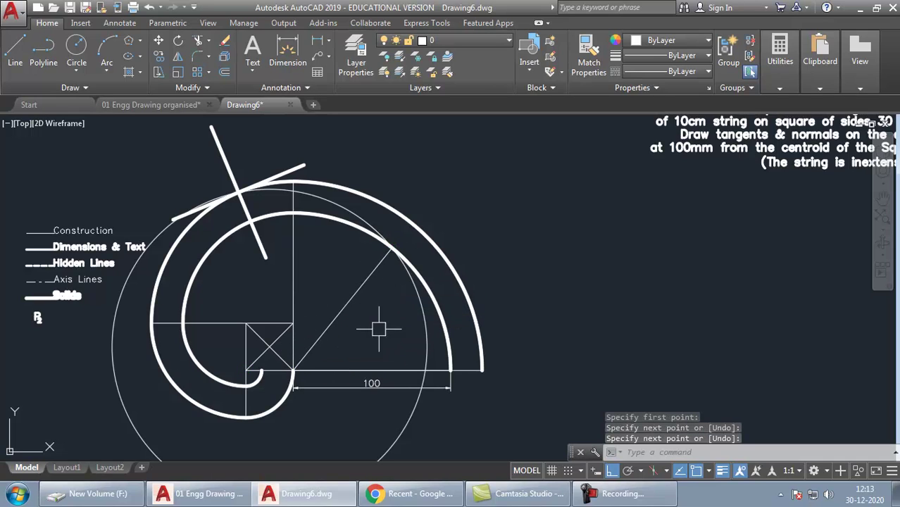
left_click(426, 294)
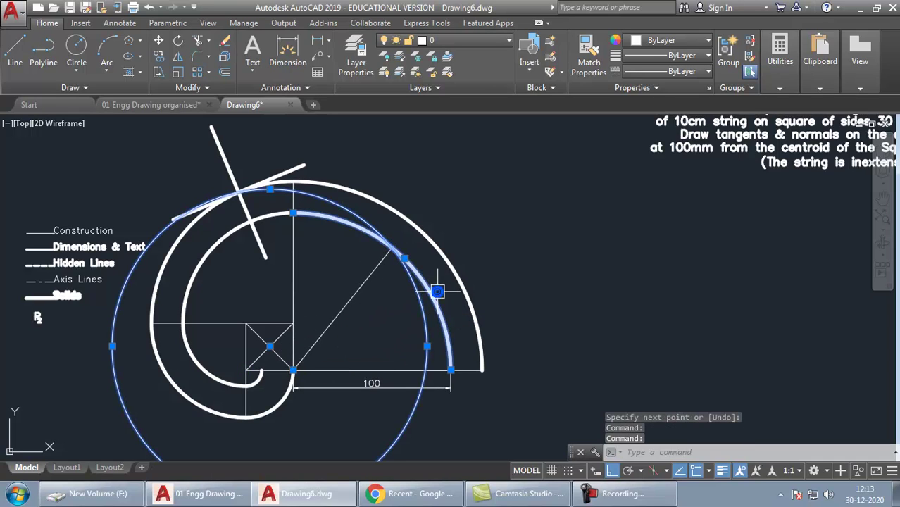
key("Escape")
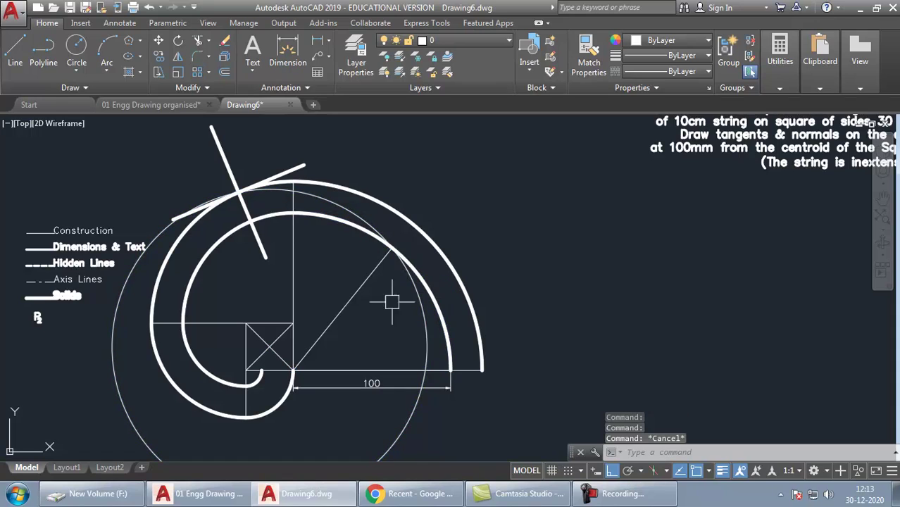
left_click(374, 265)
left_click(341, 308)
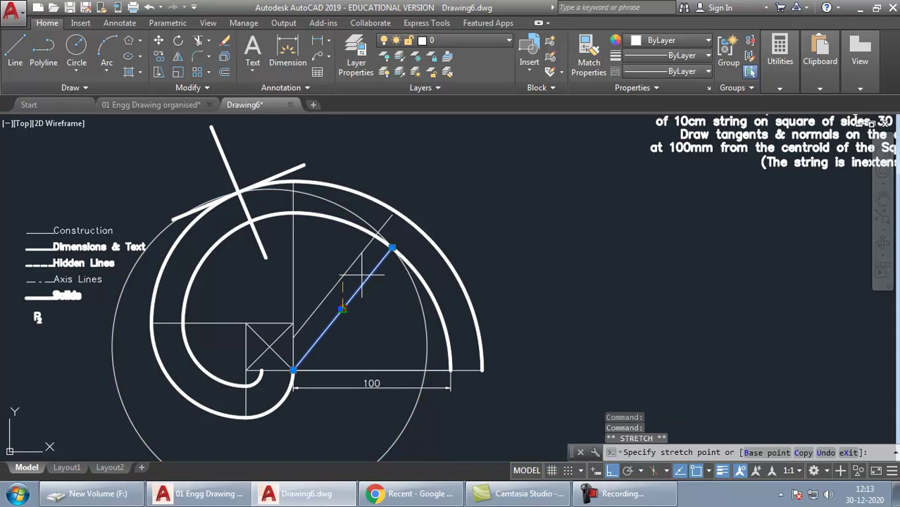
left_click(392, 247)
Rotate a copy of the normal 90° about the curve point to form the tangent
type("ro")
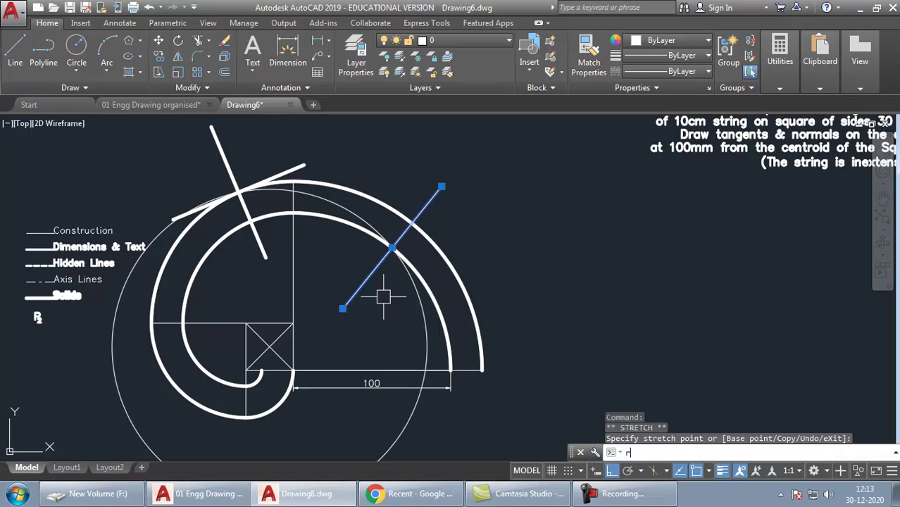
key("Return")
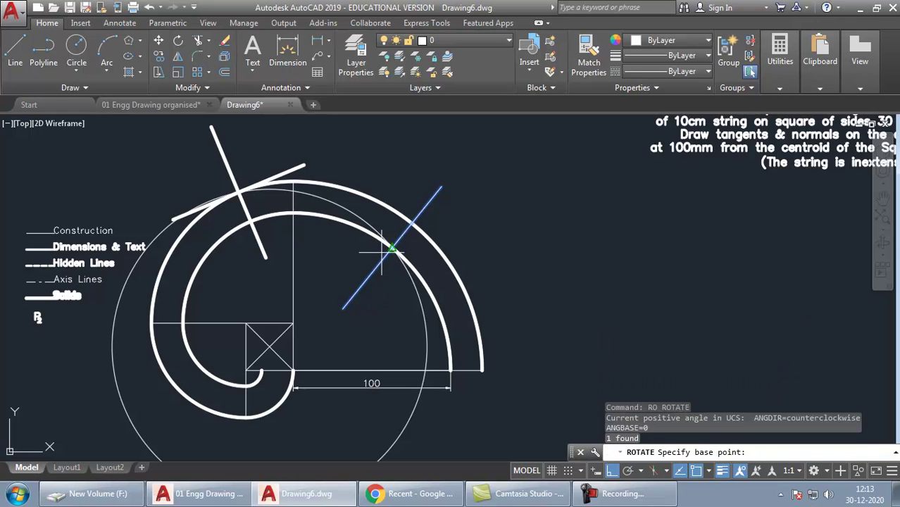
left_click(392, 248)
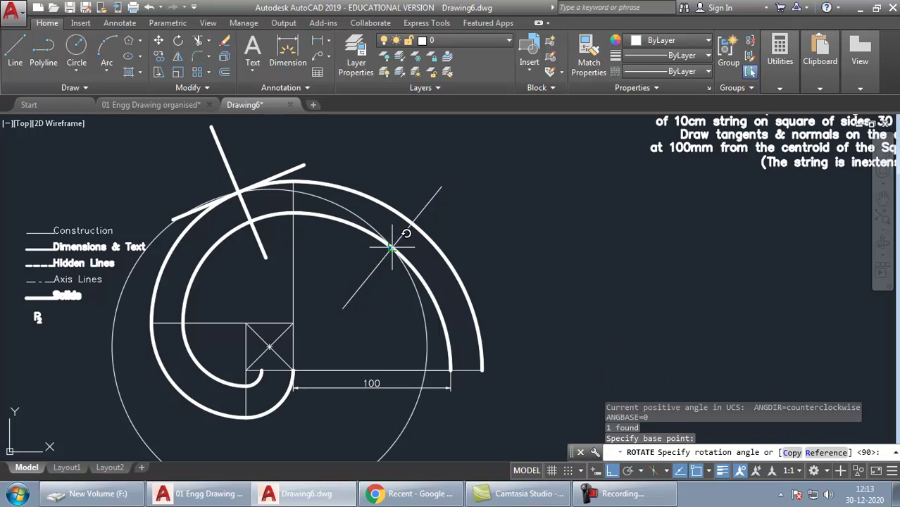
right_click(537, 197)
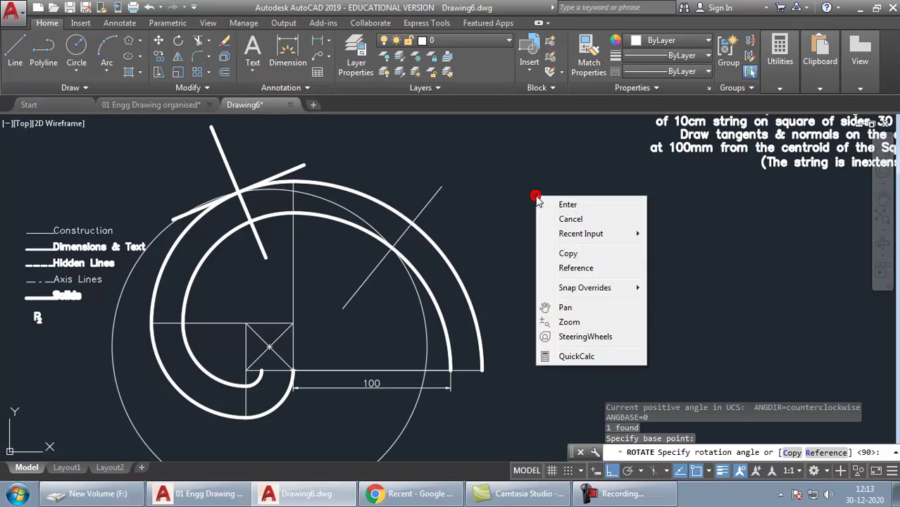
left_click(568, 255)
type("9")
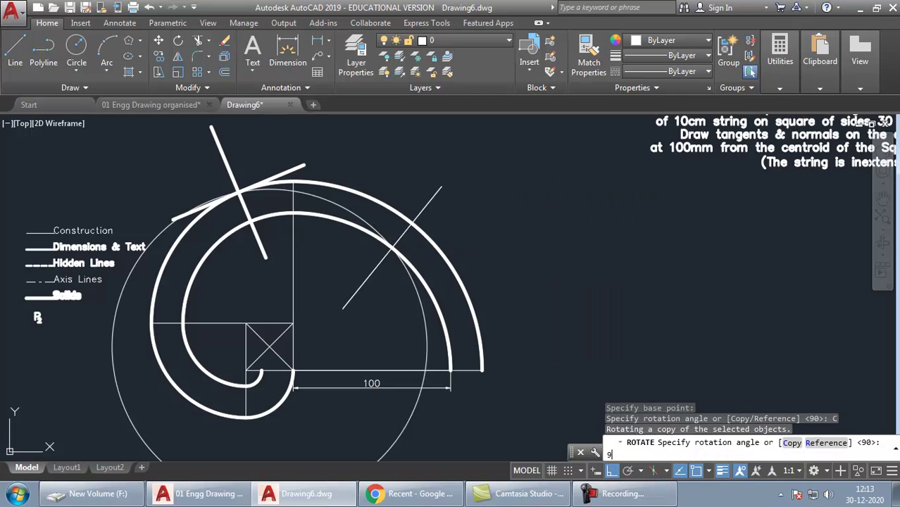
type("0")
key("Return")
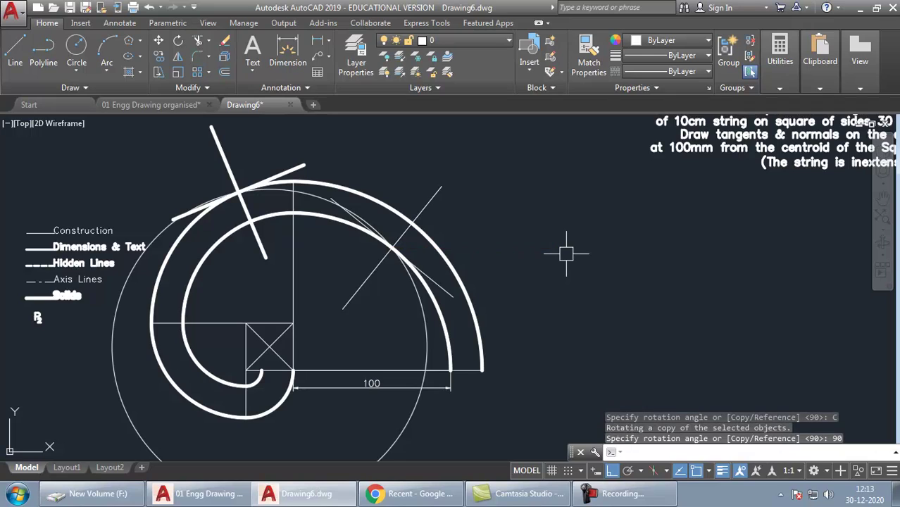
left_click(434, 198)
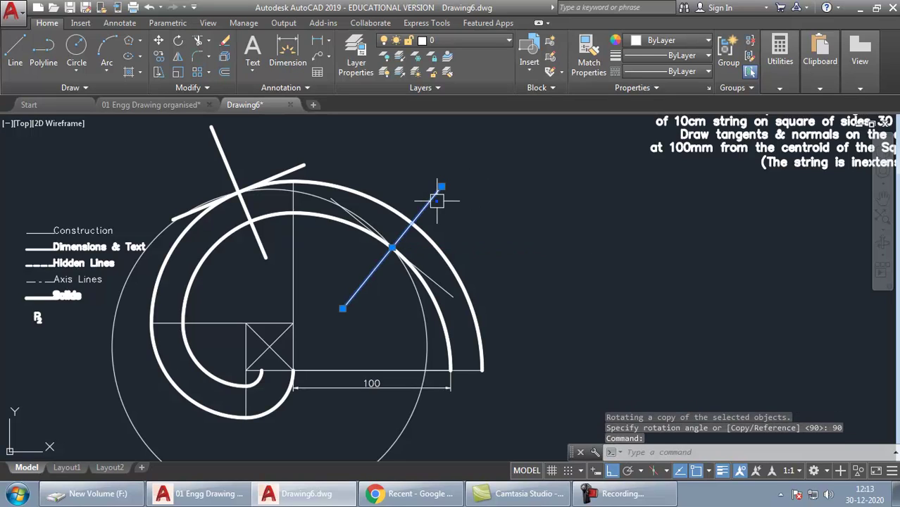
key("Escape")
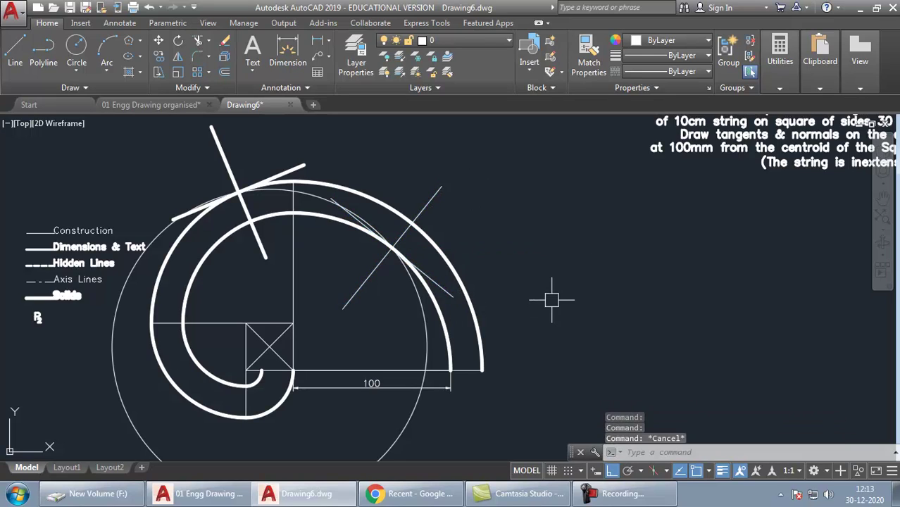
Match the new tangent to the Solids legend line style, then delete the R100 construction circle
type("ma")
key("Return")
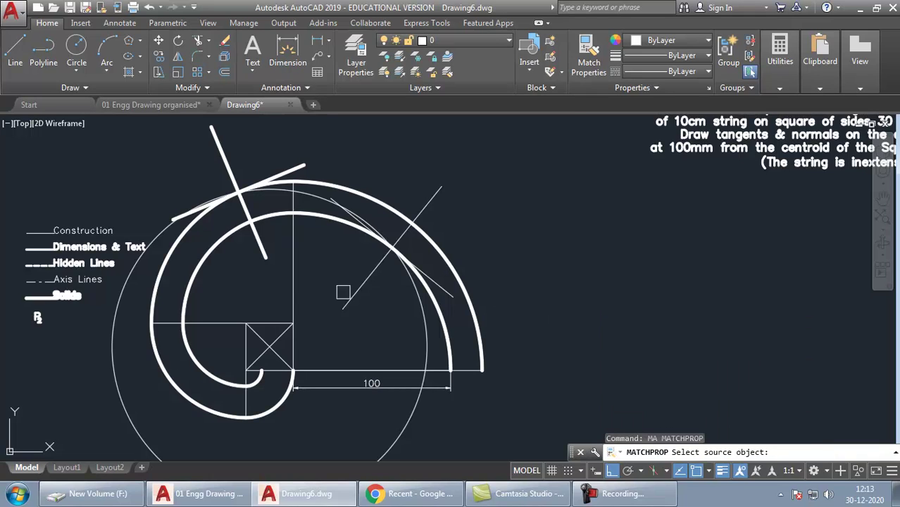
left_click(67, 296)
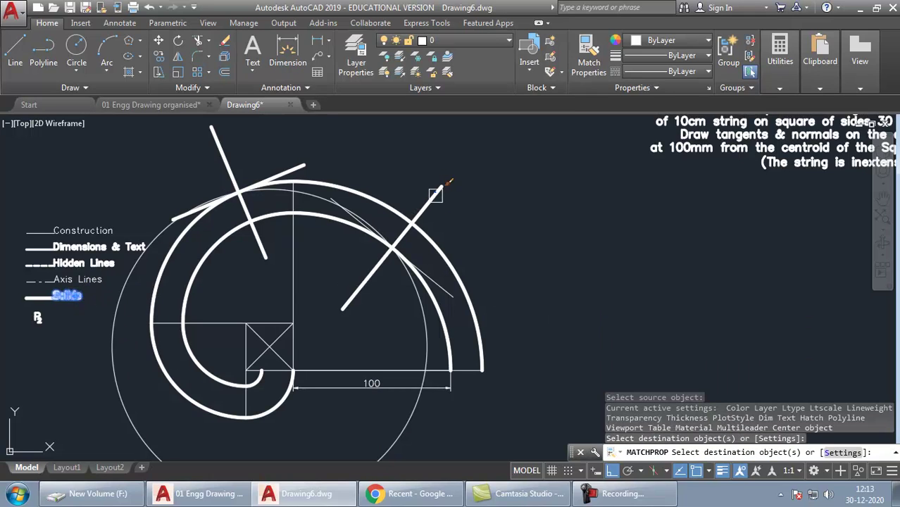
left_click(441, 290)
key("Return")
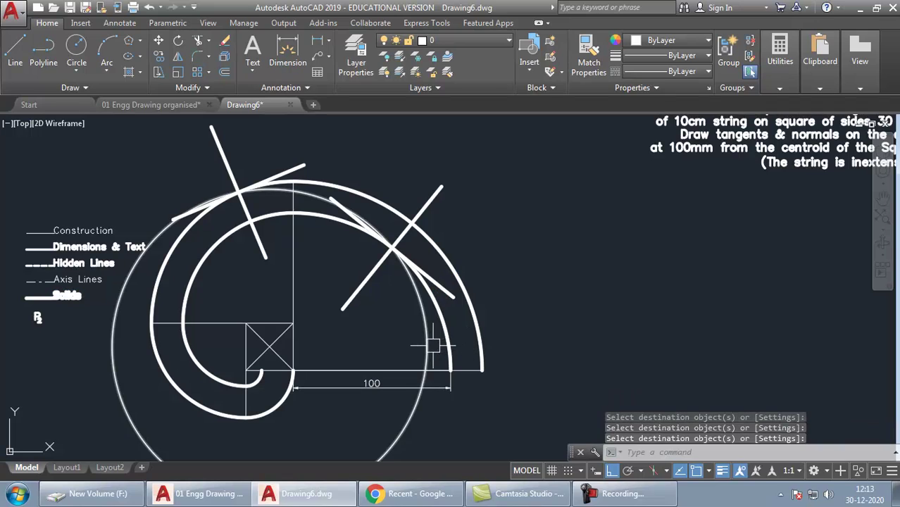
left_click(432, 346)
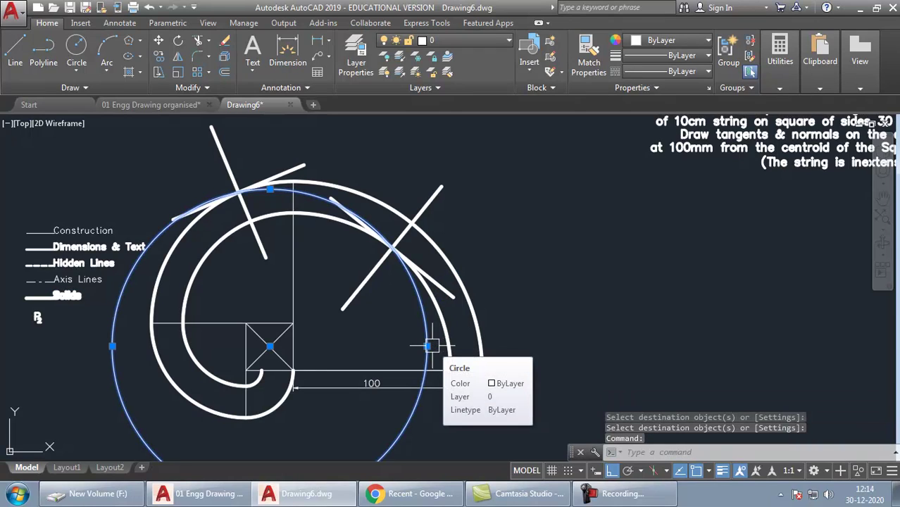
key("Delete")
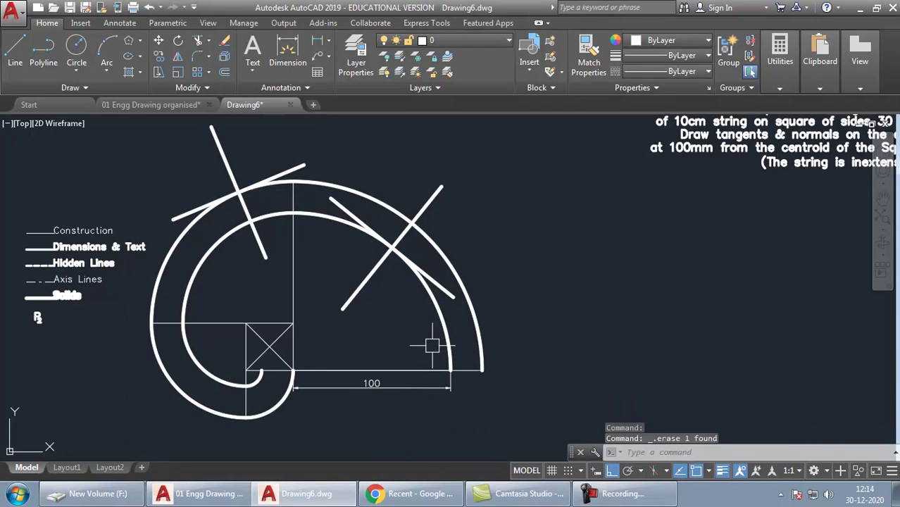
middle_click_drag(299, 286, 360, 304)
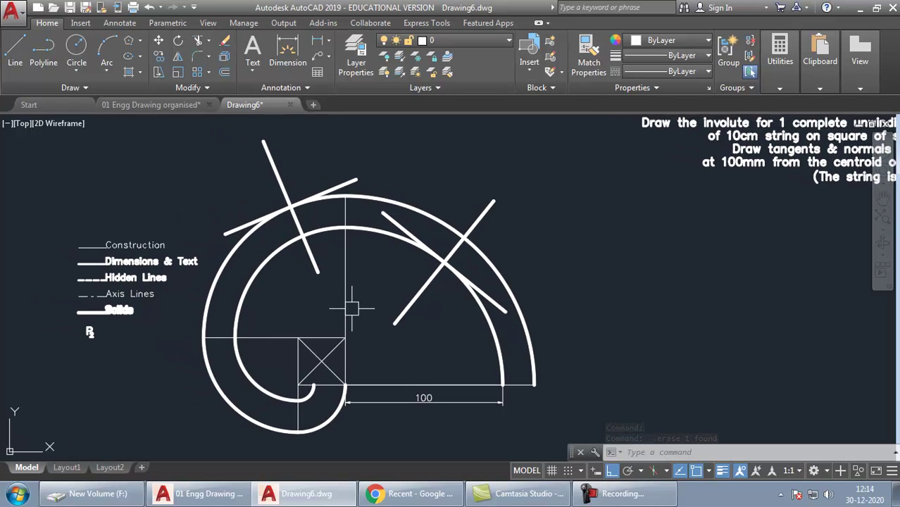